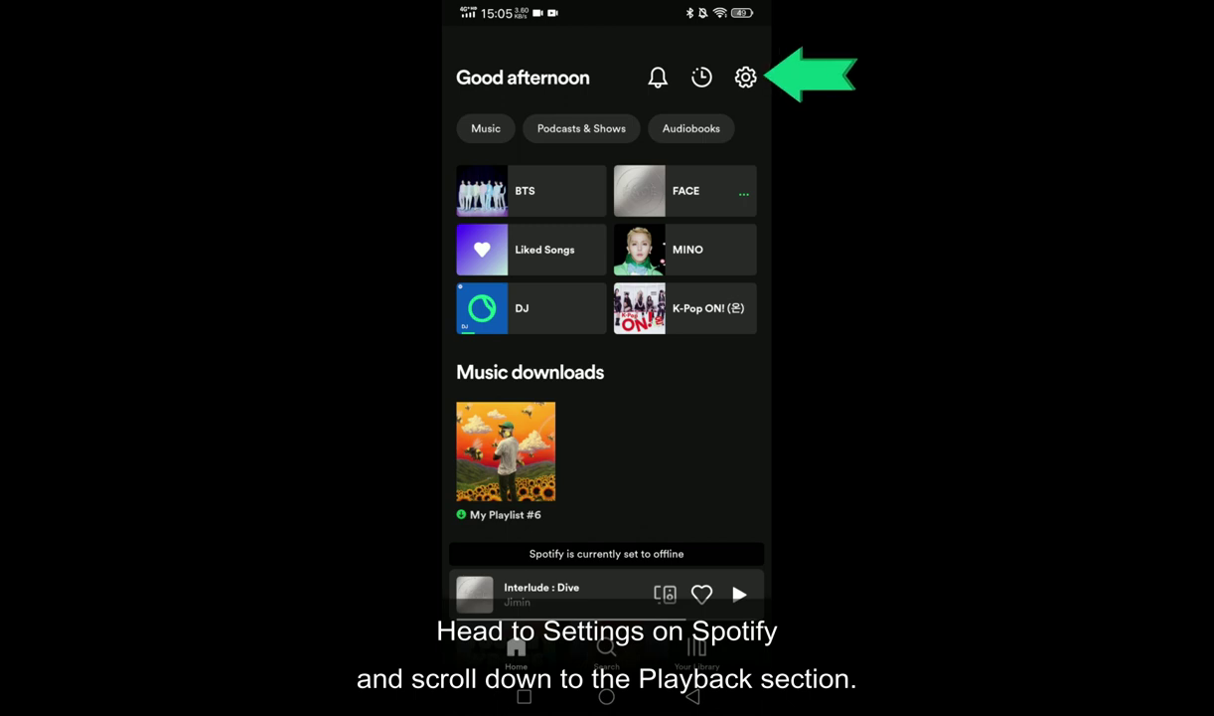
Step: Switch off the Offline mode toggle in Spotify's Playback settings, then go back
click(746, 76)
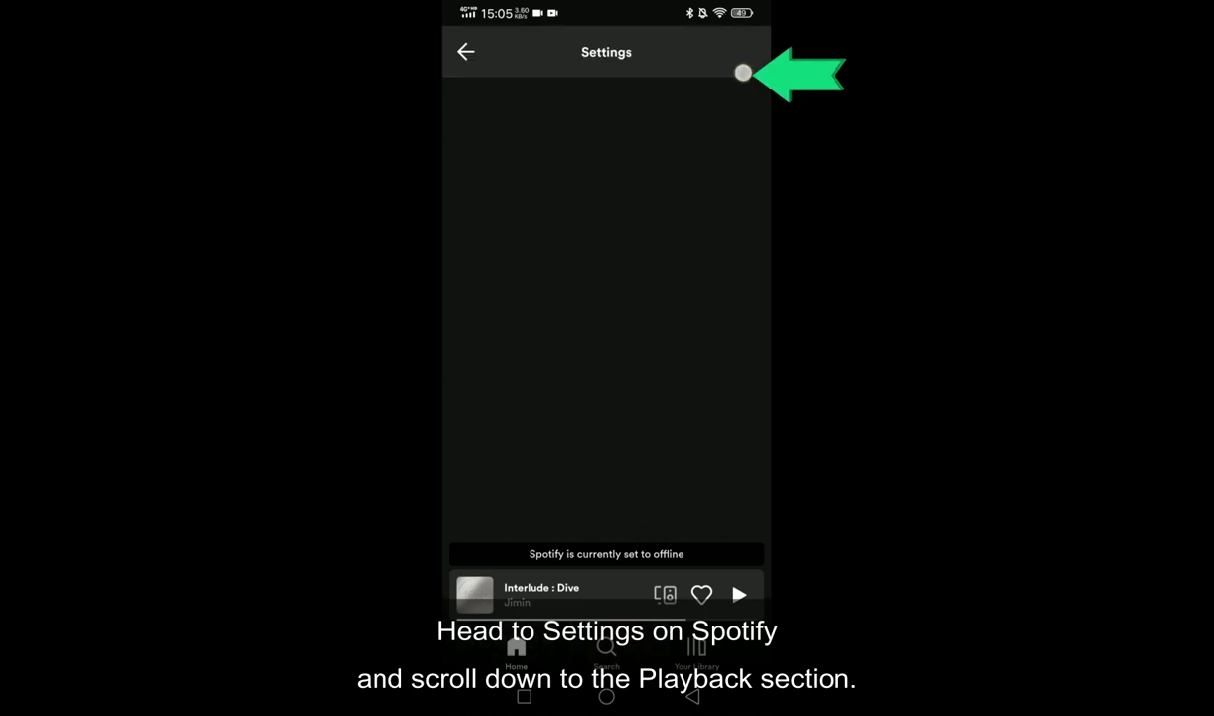
mouse_move(586, 480)
mouse_down()
mouse_move(611, 496)
mouse_move(700, 244)
mouse_move(746, 38)
mouse_up()
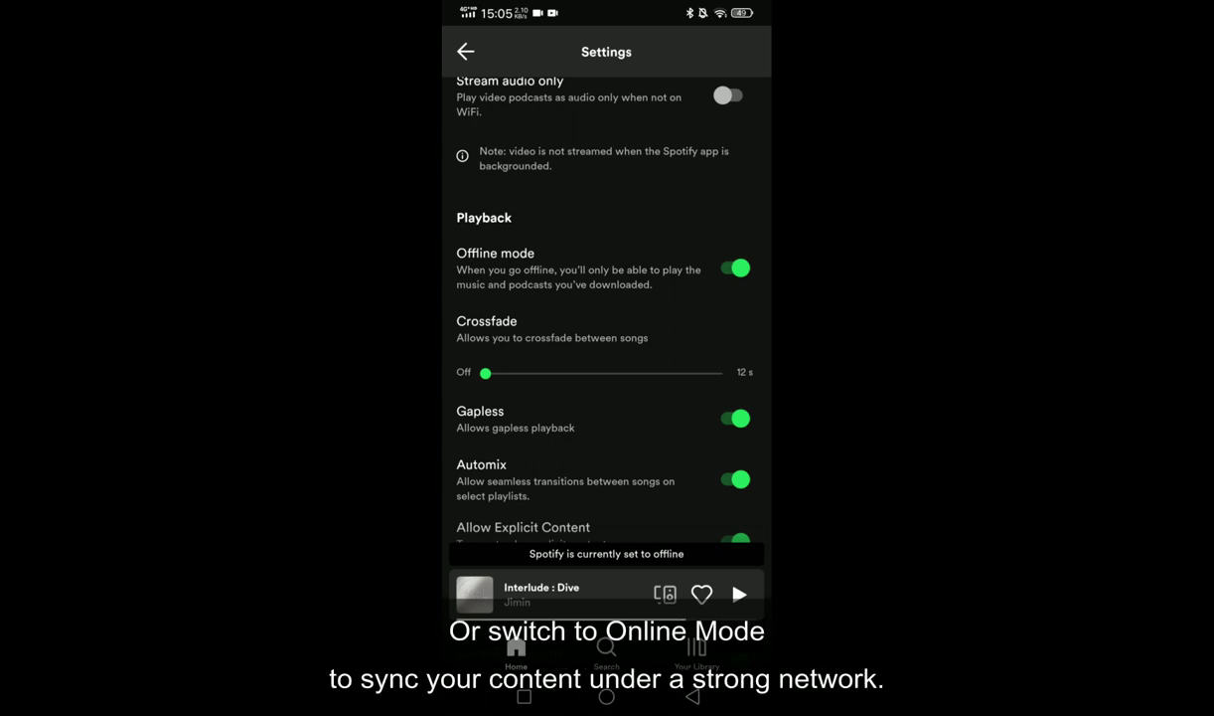
click(734, 268)
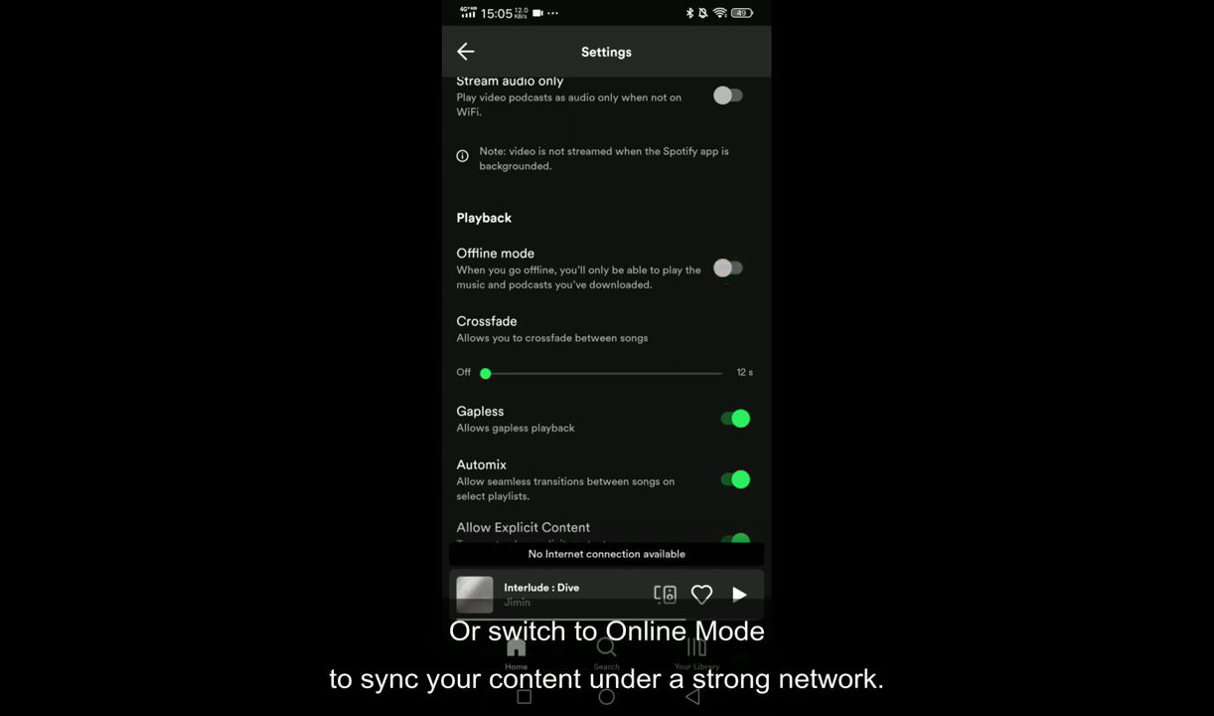
click(467, 53)
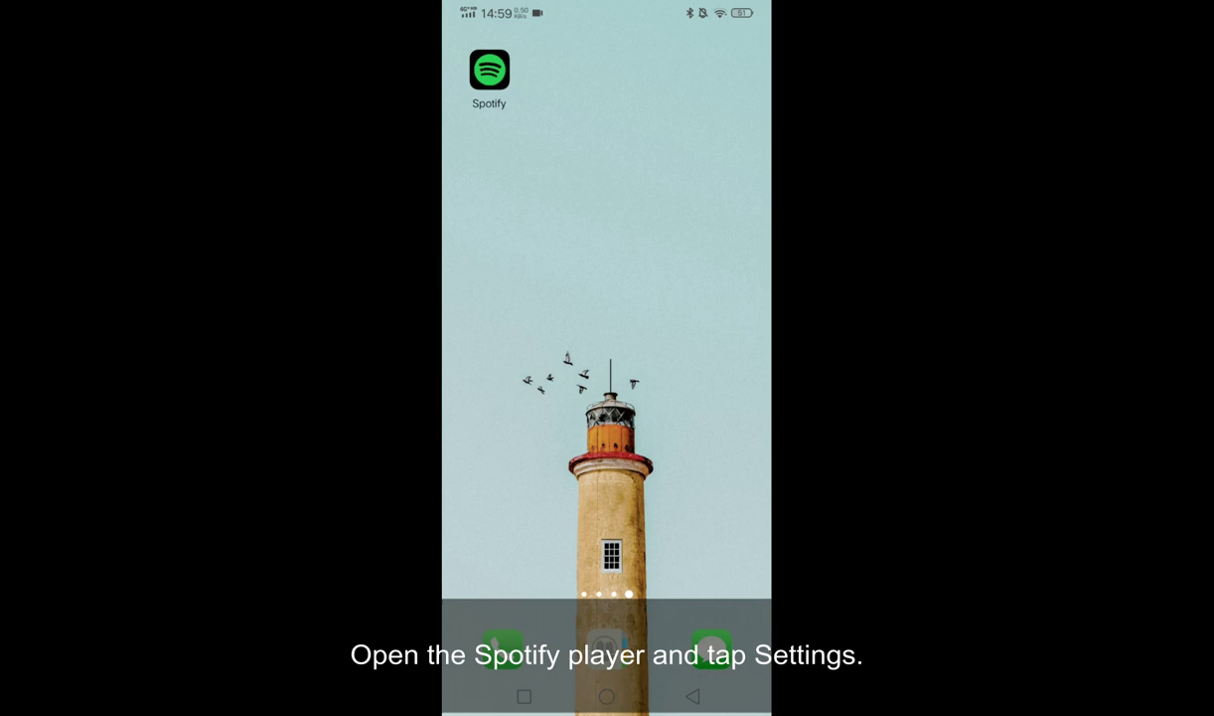
Step: Launch Spotify and choose Clear cache in its Storage settings
click(464, 67)
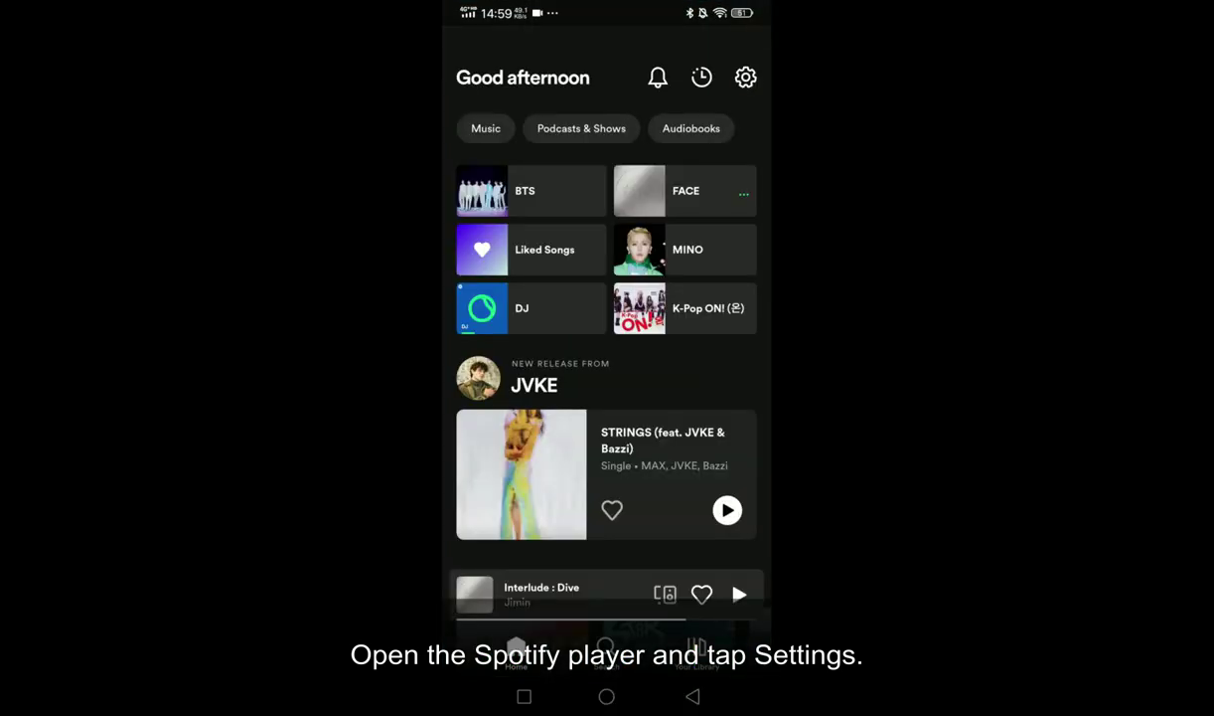
click(745, 76)
scroll(606, 318, down, 10)
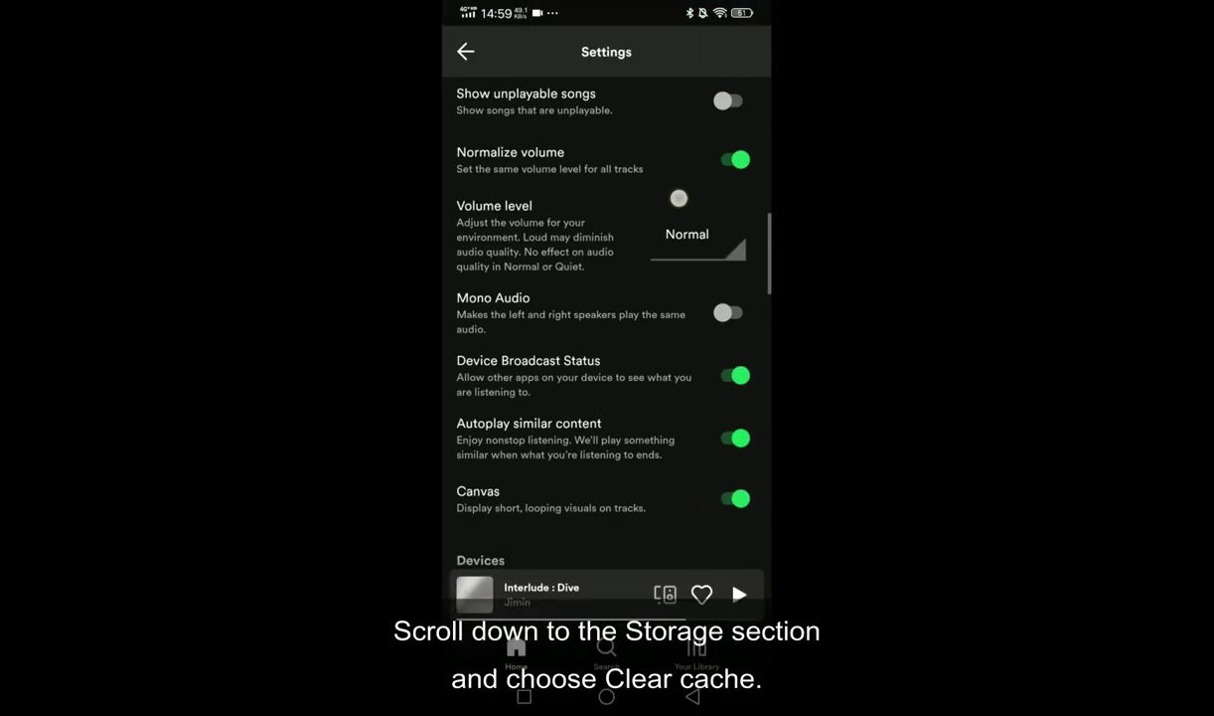
scroll(678, 197, down, 15)
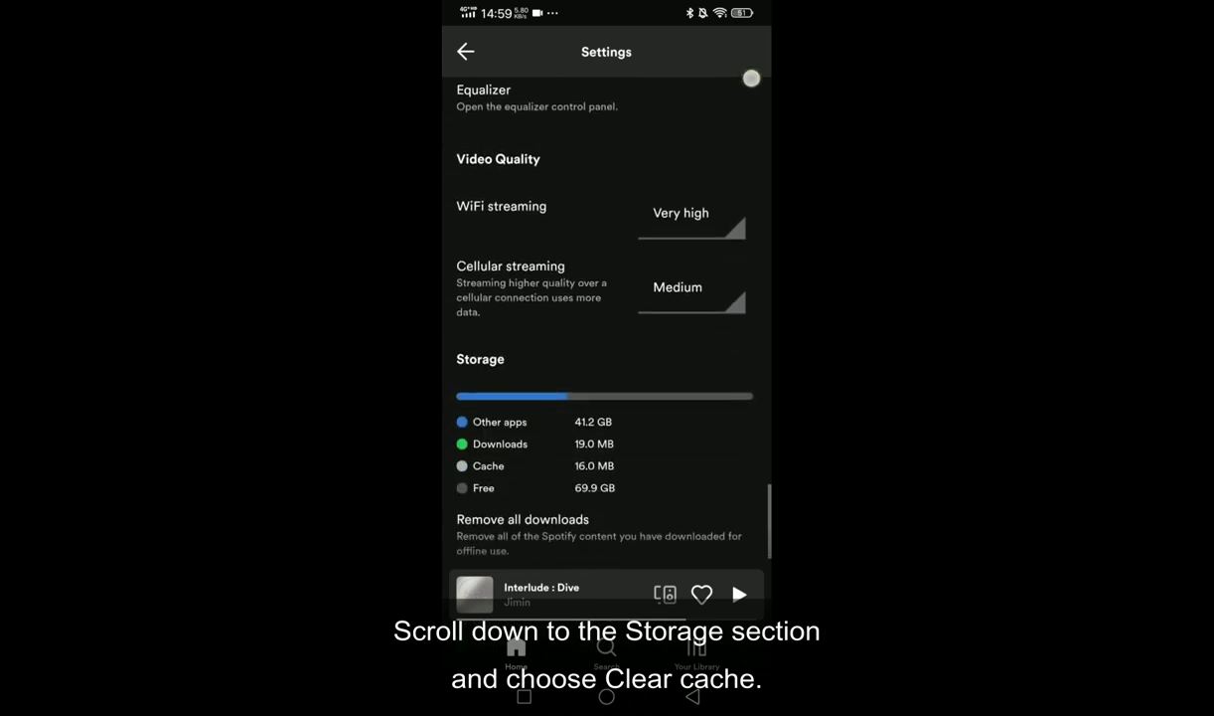
scroll(662, 271, down, 5)
scroll(609, 215, down, 1)
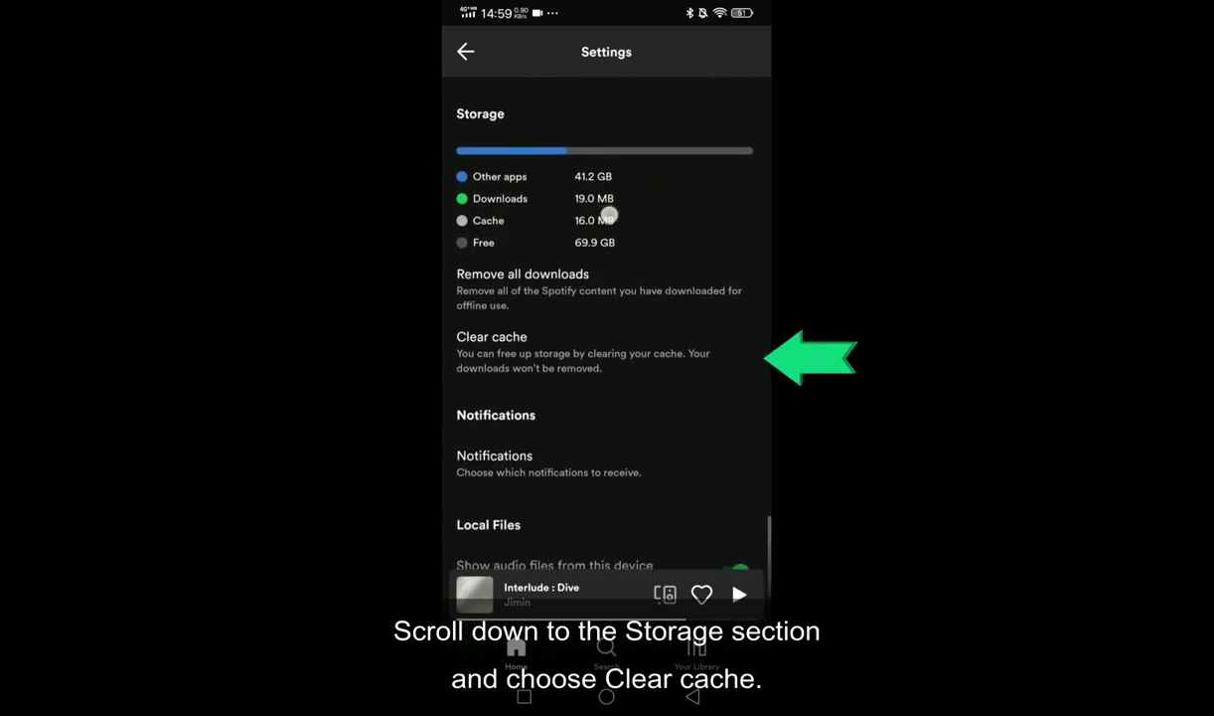
click(506, 355)
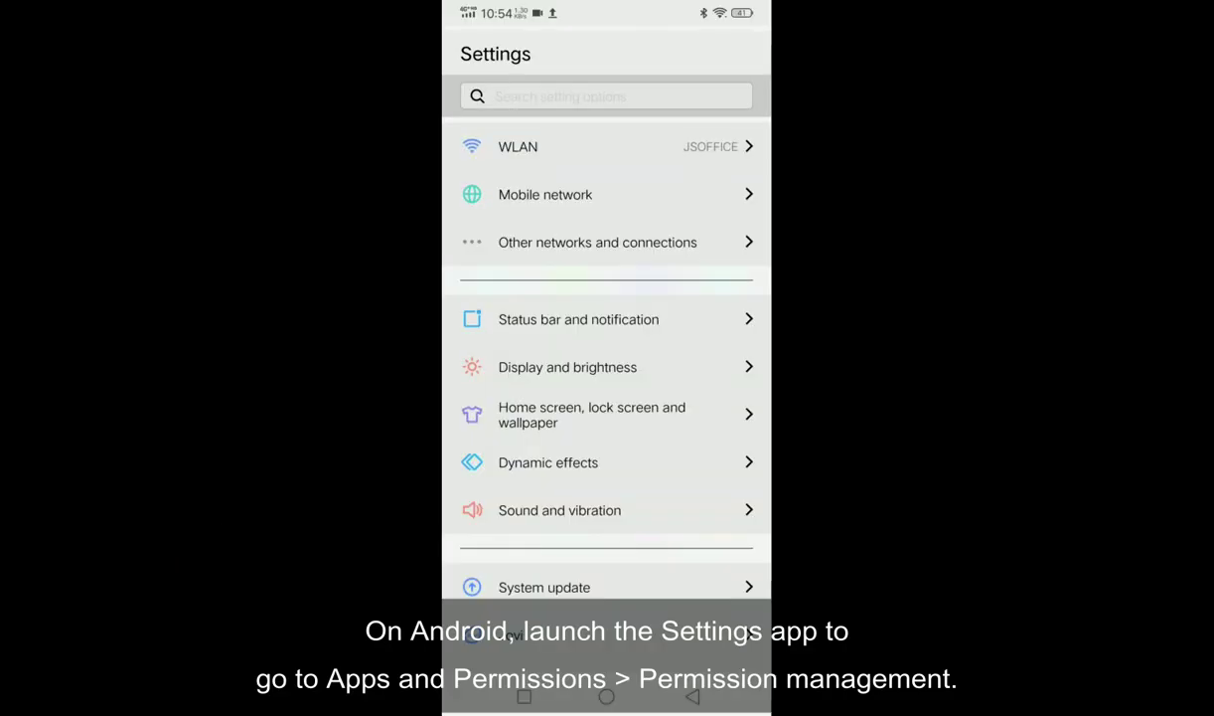
Step: Go to Spotify's entry under Applications and Permissions > Permission management
scroll(606, 358, down, 10)
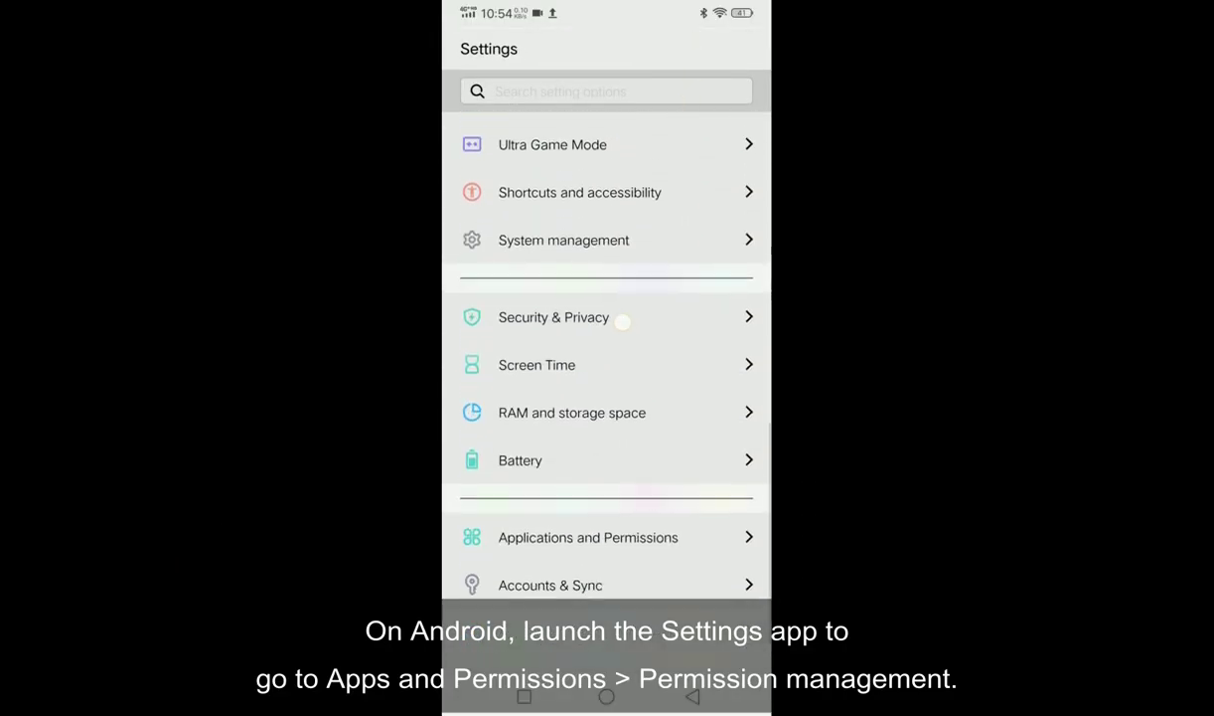
click(588, 572)
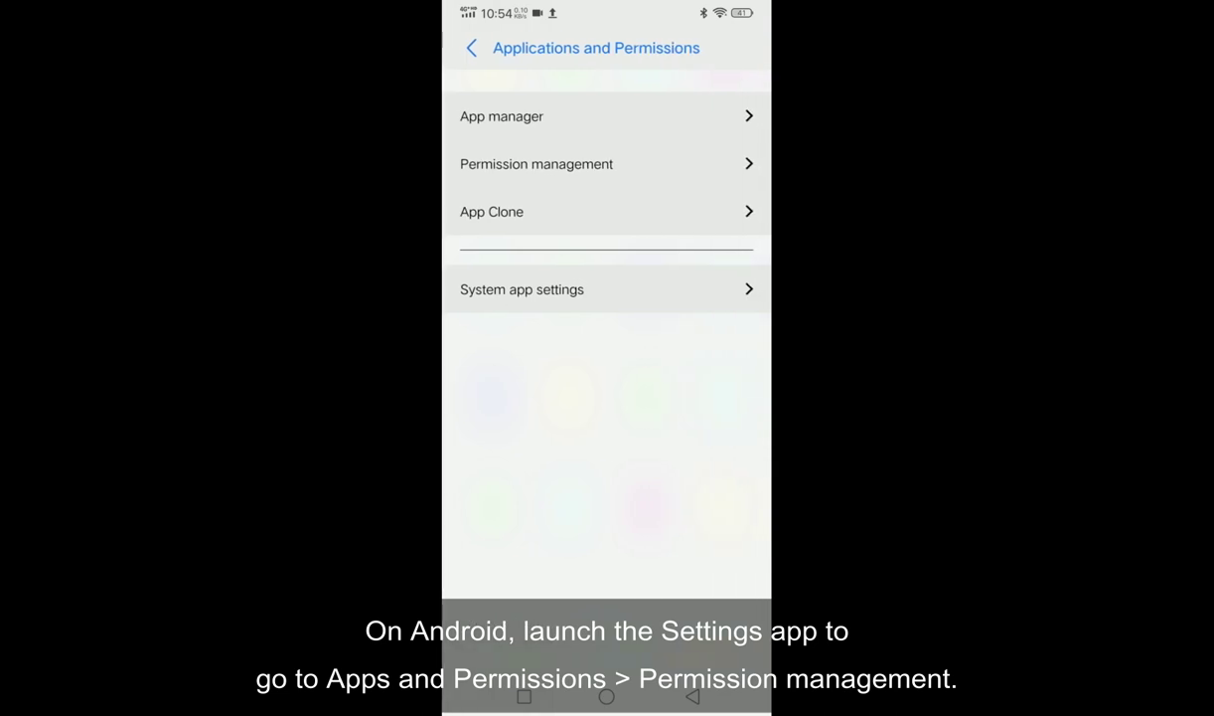
click(537, 164)
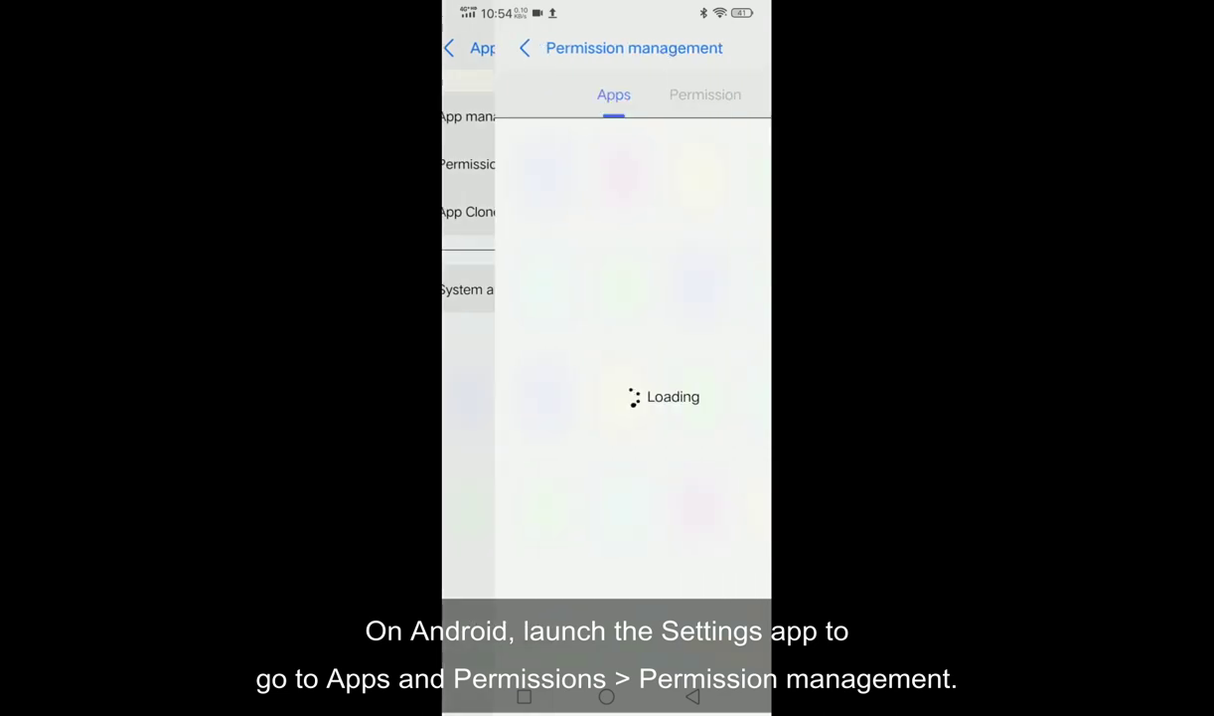
scroll(606, 358, down, 15)
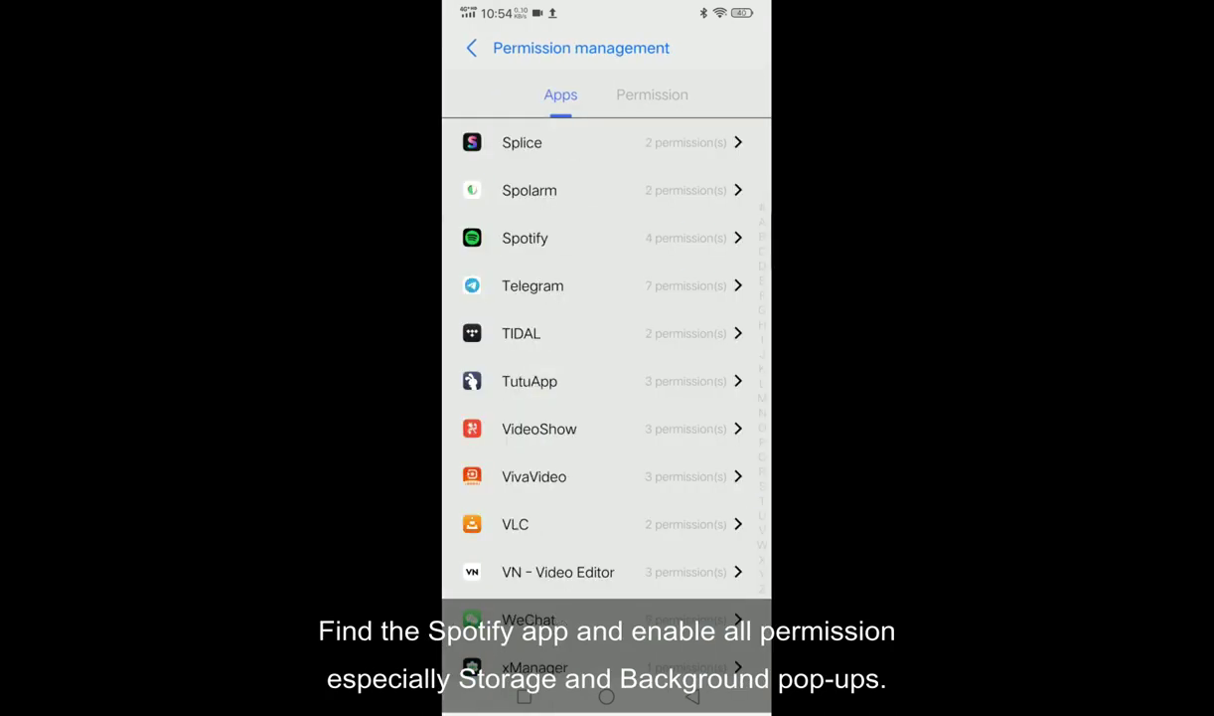
click(525, 238)
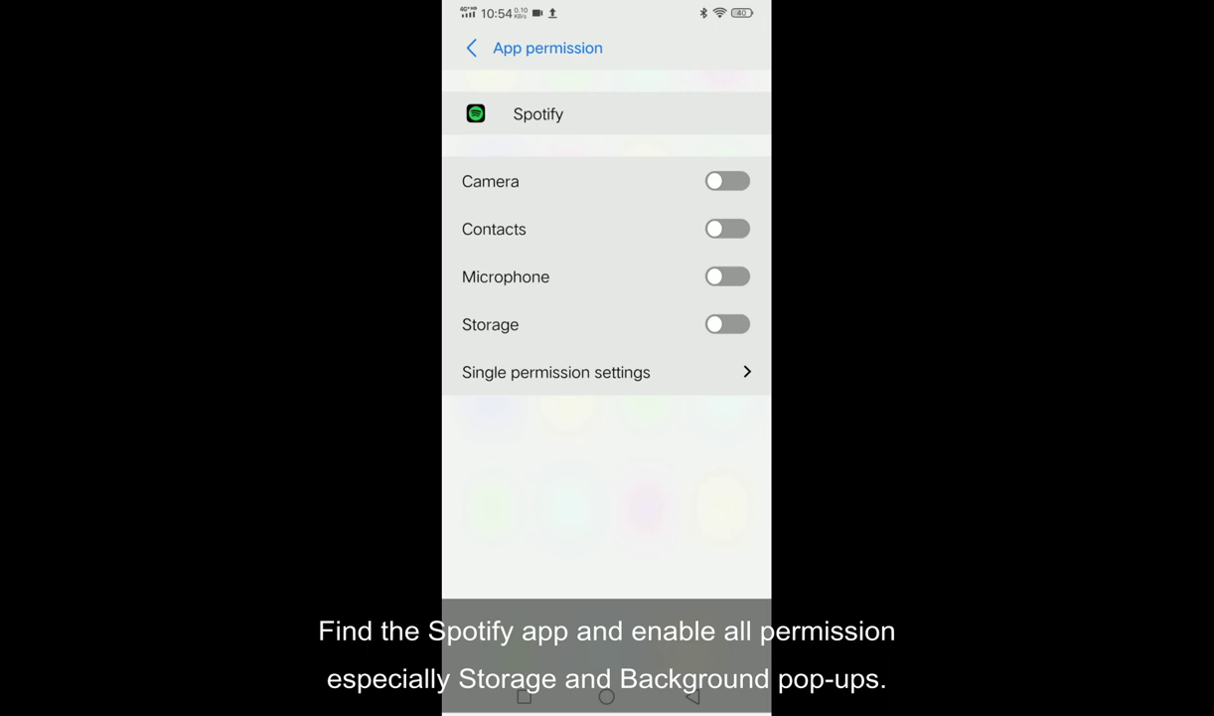
Step: Grant Spotify camera, contacts, microphone and storage access, and allow Background pop-ups
click(728, 181)
click(728, 229)
click(727, 276)
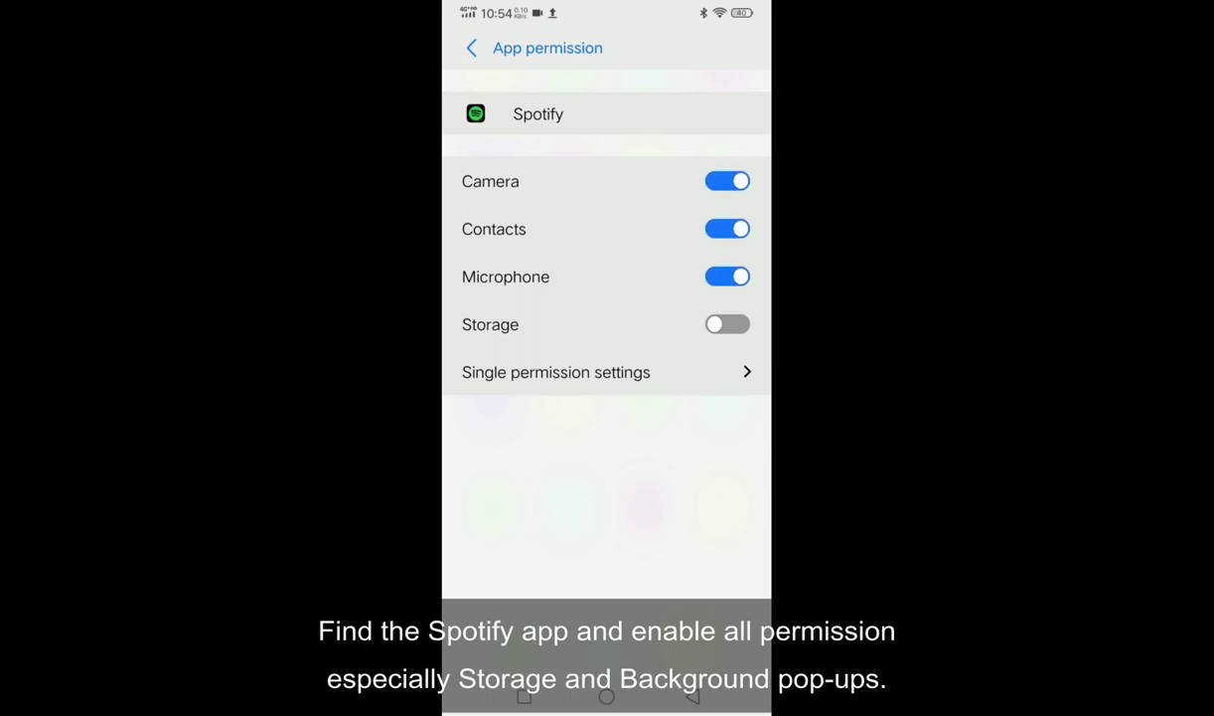
click(727, 324)
click(653, 389)
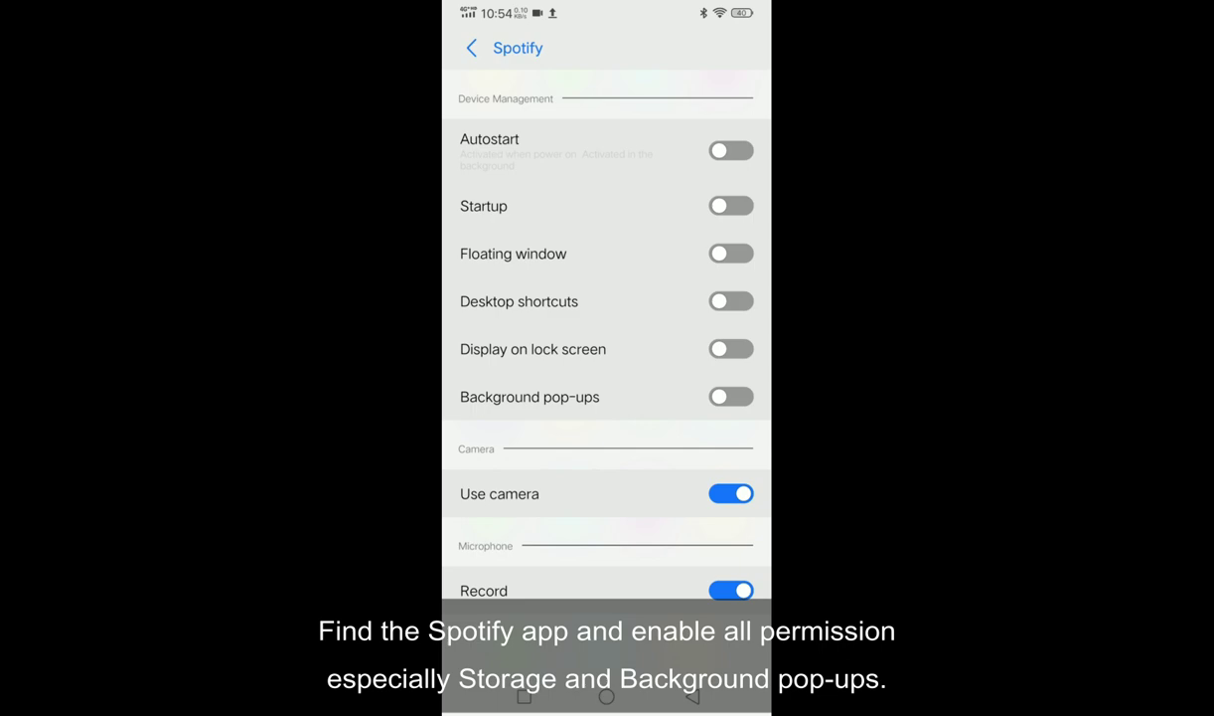
click(731, 397)
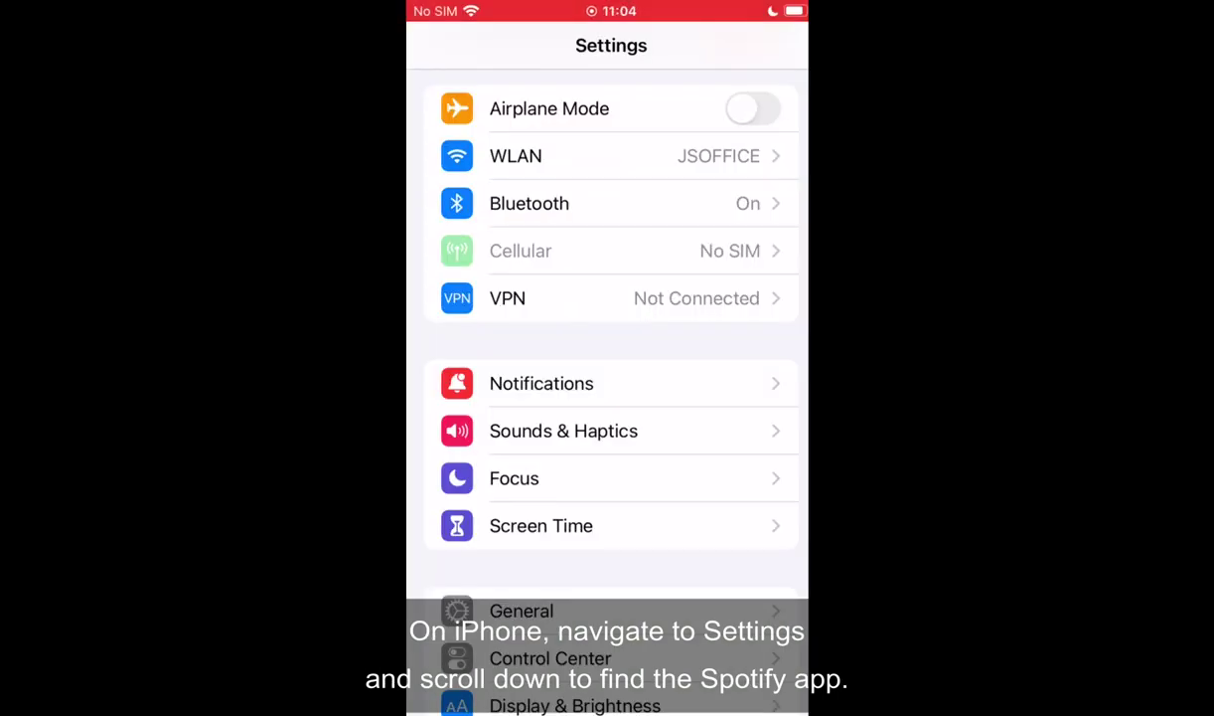
Step: In Spotify's iOS settings, enable Media & Apple Music, Background App Refresh and tracking
scroll(608, 358, down, 15)
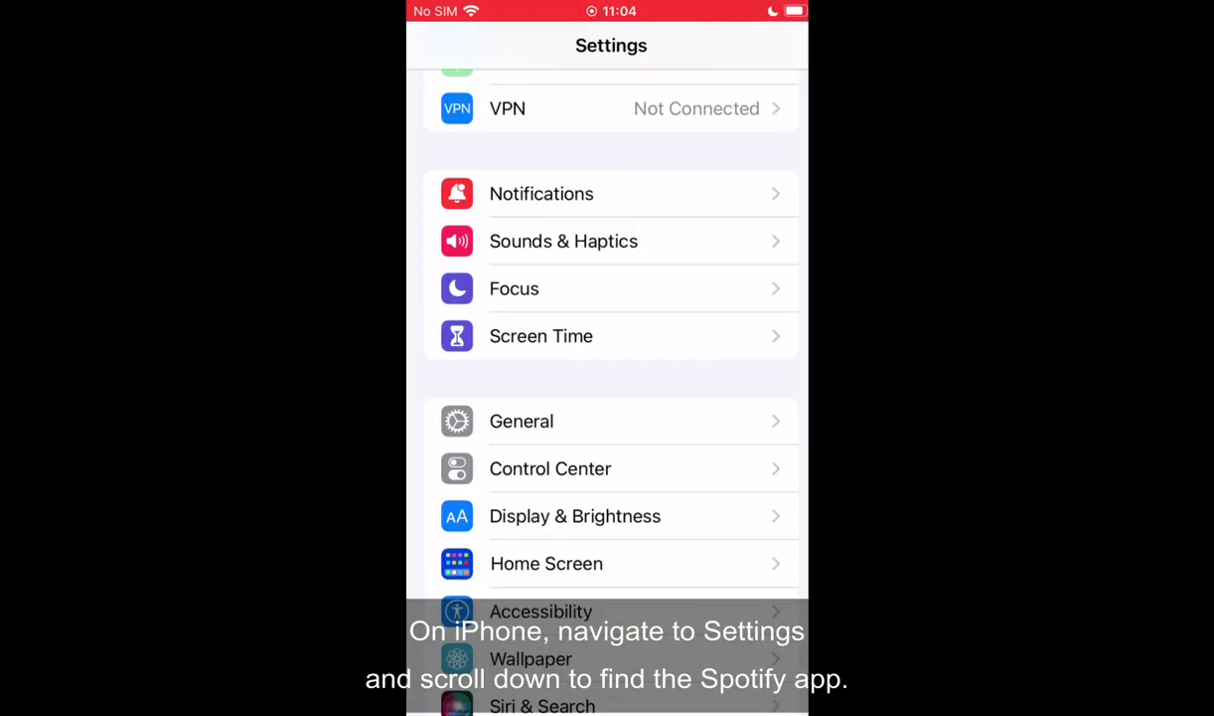
scroll(611, 358, down, 10)
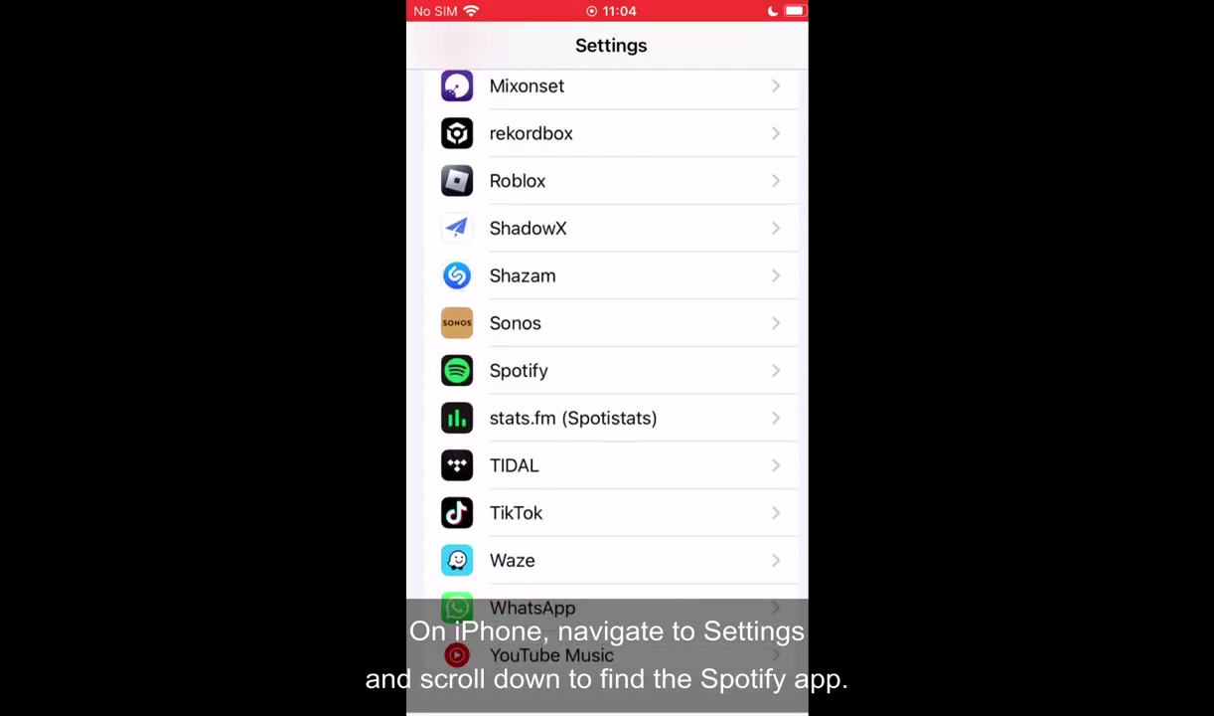
click(519, 369)
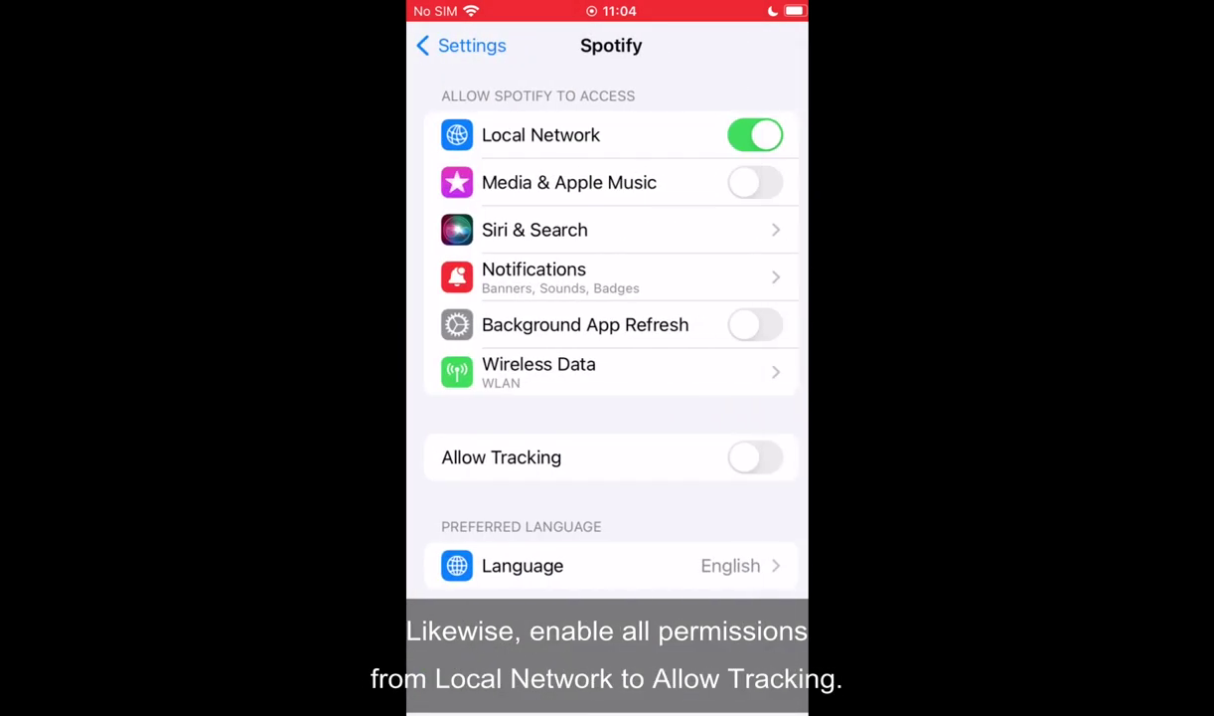
click(755, 182)
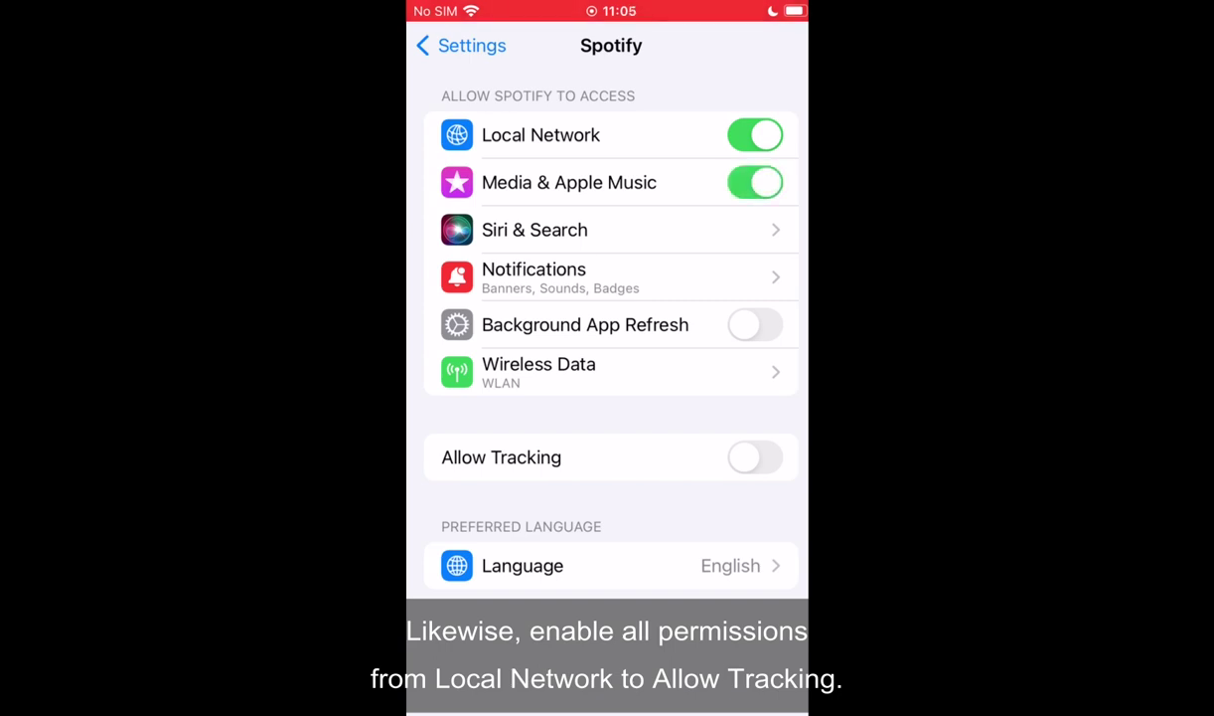
click(755, 324)
click(755, 457)
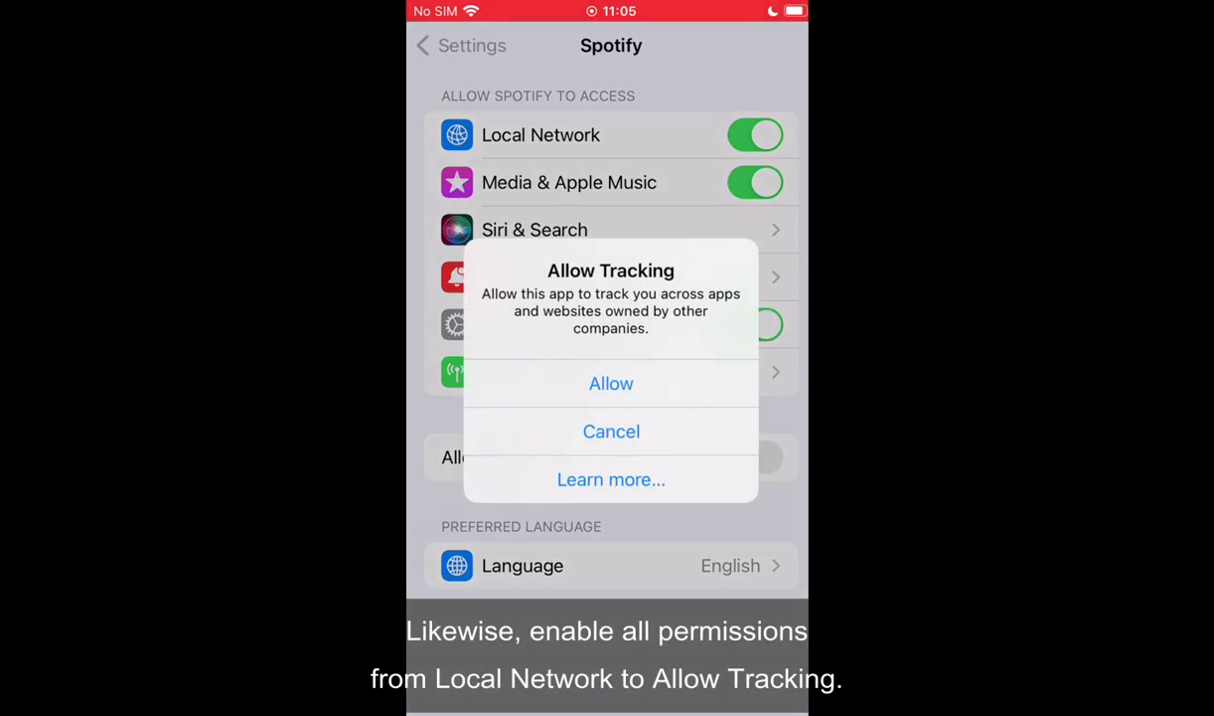
click(611, 382)
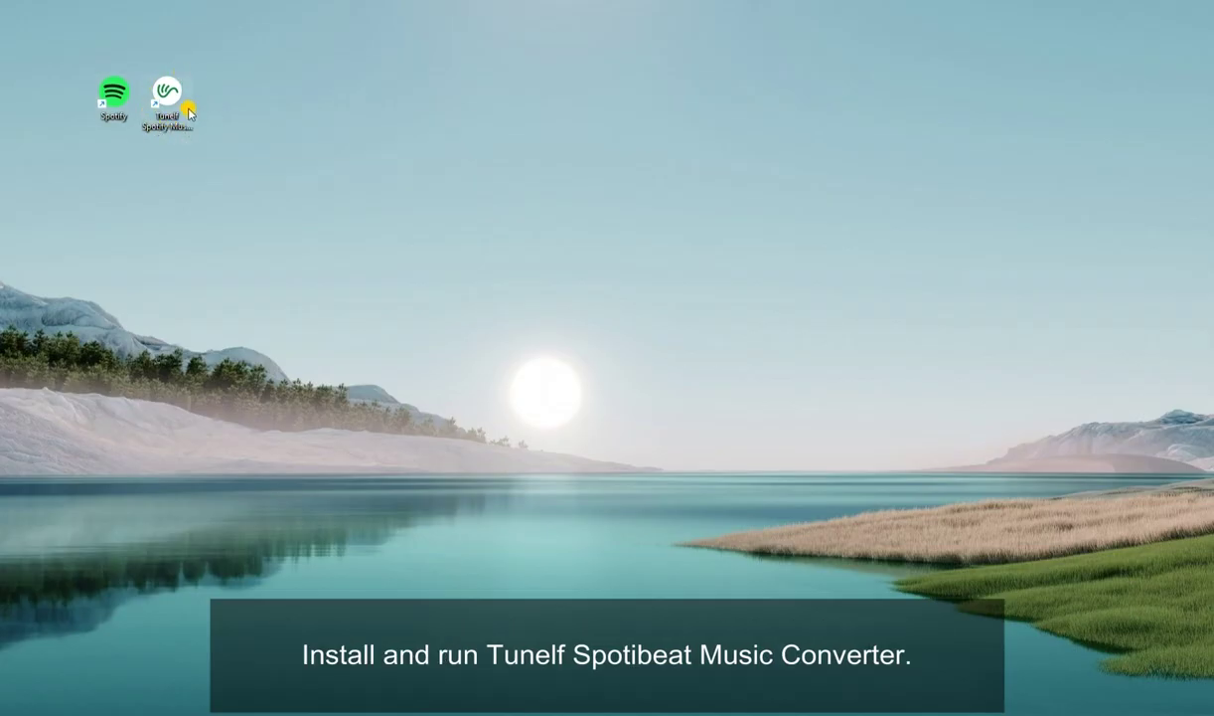
Step: Launch Tunelf Spotibeat Music Converter and move its window to the lower left
double_click(185, 105)
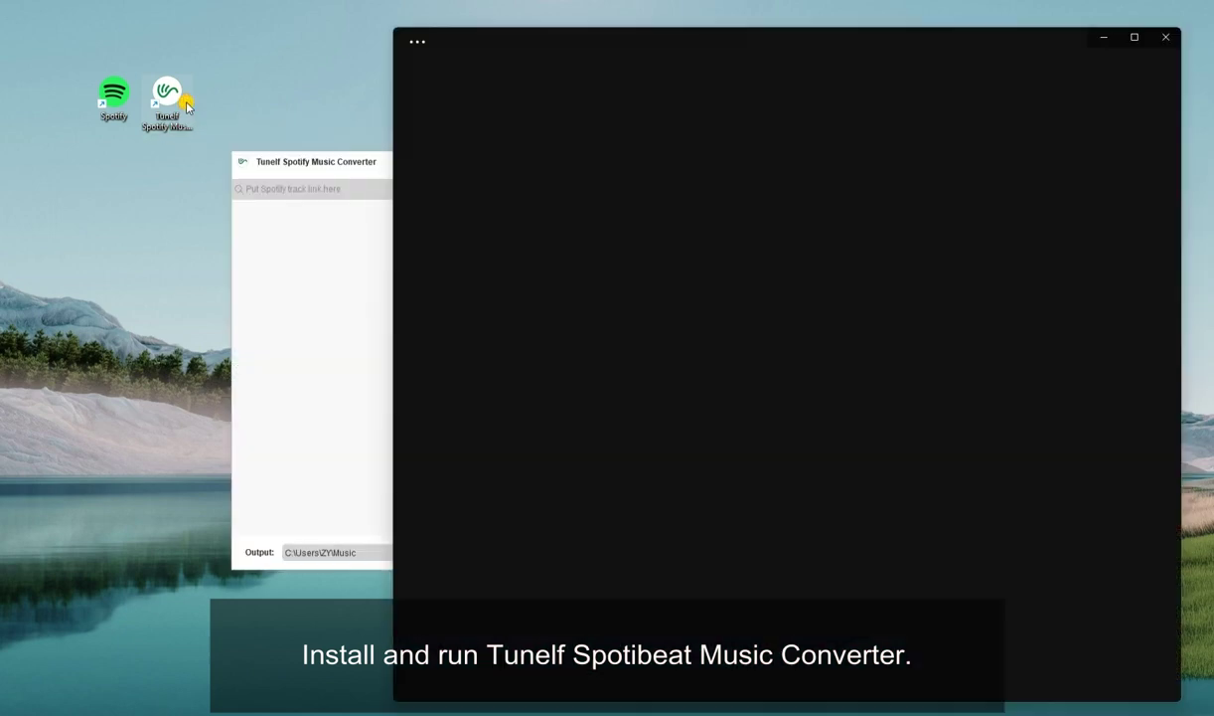
click(346, 168)
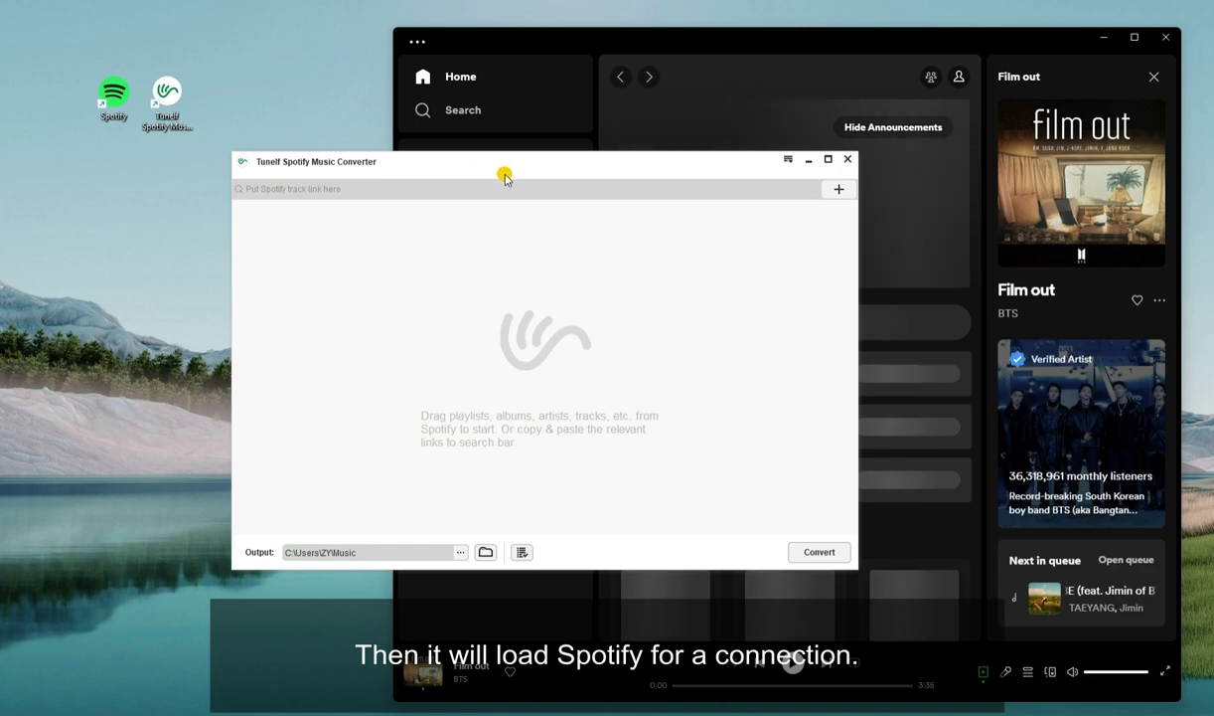
mouse_move(500, 174)
mouse_down()
mouse_move(298, 204)
mouse_move(356, 195)
mouse_up()
Step: Drag VIBE (feat. Jimin of BTS) from Spotify's Liked Songs into the converter
click(513, 74)
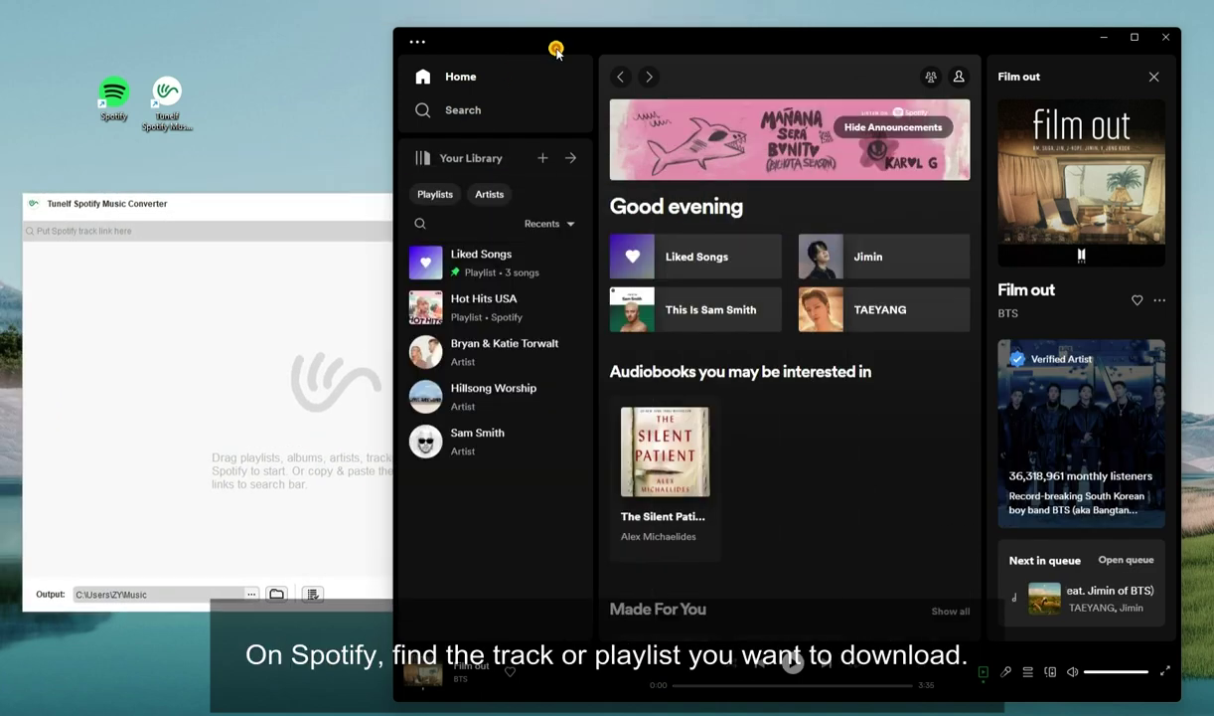
click(691, 255)
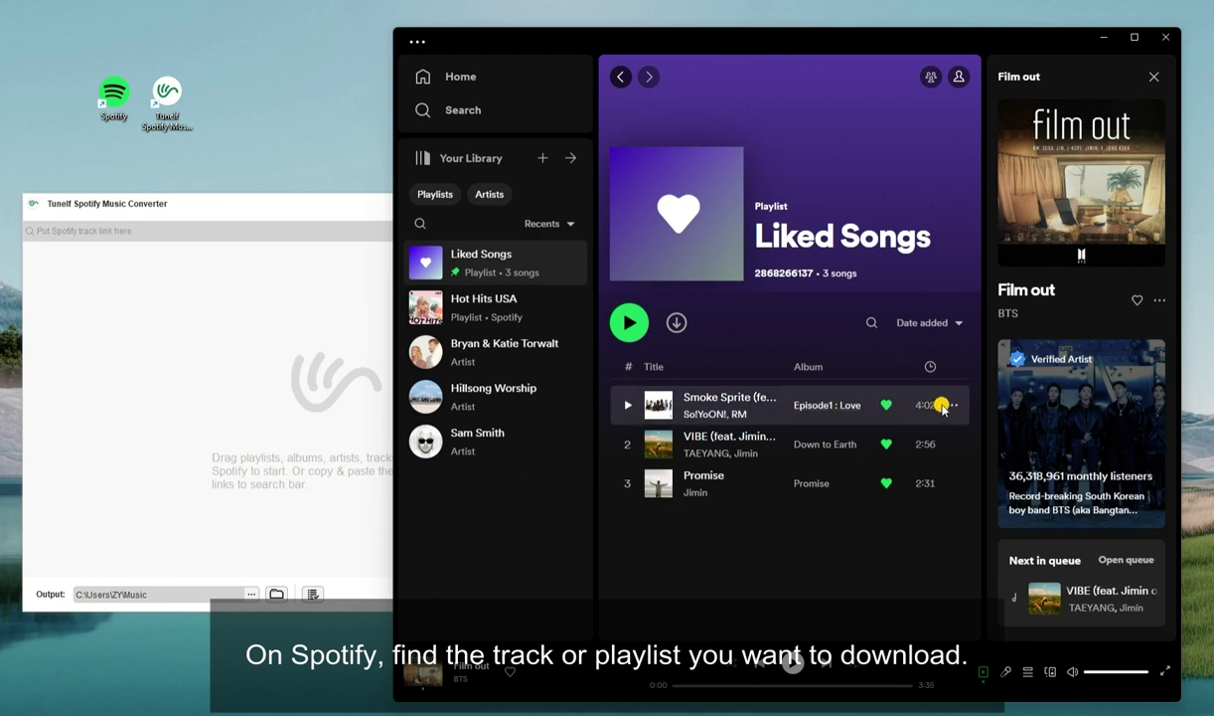
mouse_move(731, 442)
mouse_down()
mouse_move(339, 396)
mouse_move(244, 372)
mouse_up()
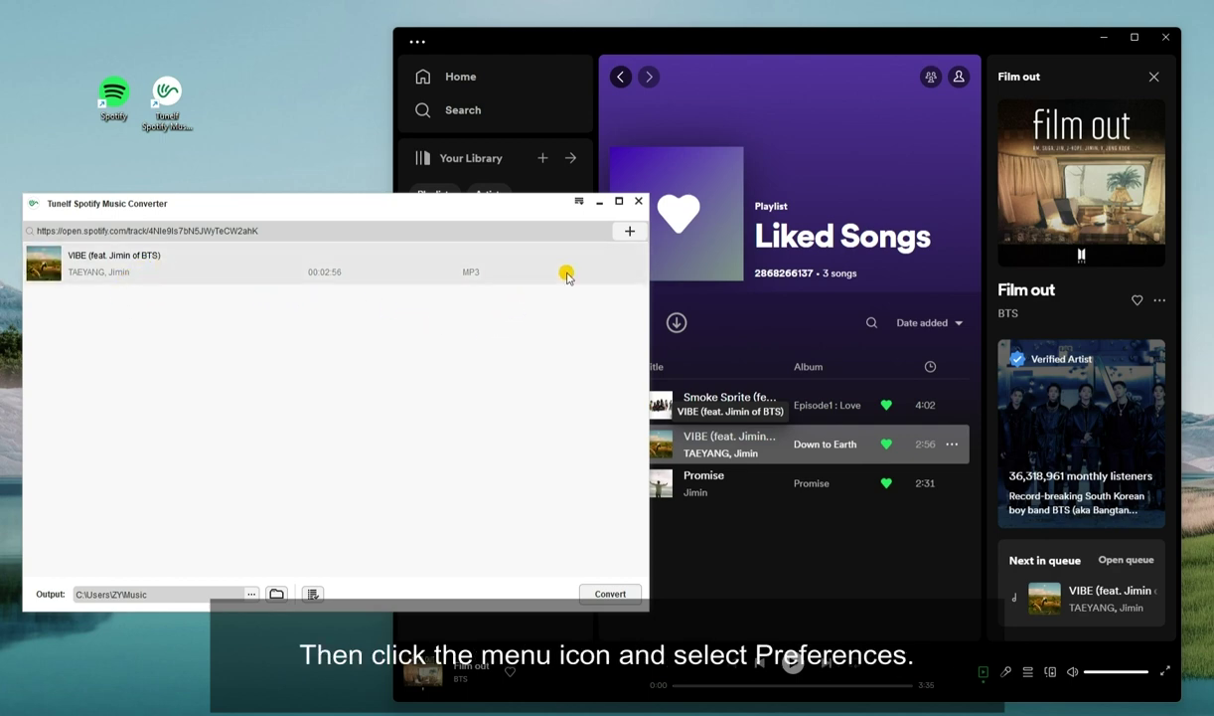
Step: In Tunelf's Convert preferences, choose MP3, Stereo, 48000 Hz sample rate and 320 kbps
click(582, 204)
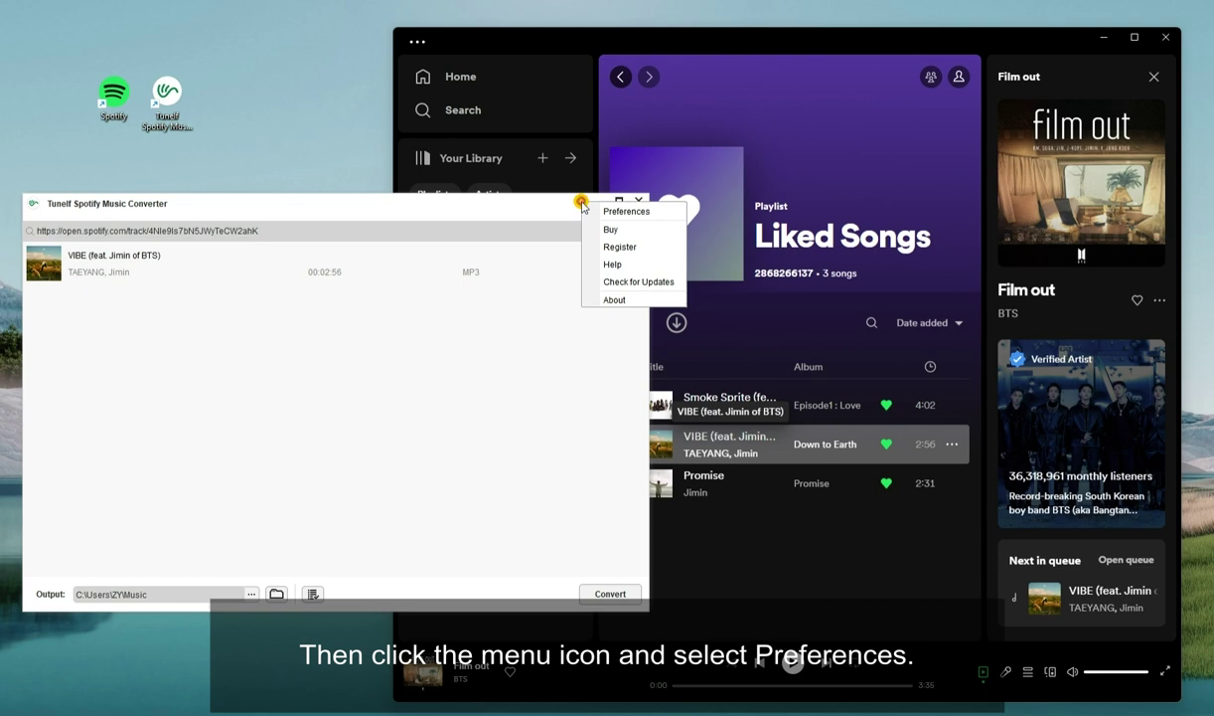
click(608, 211)
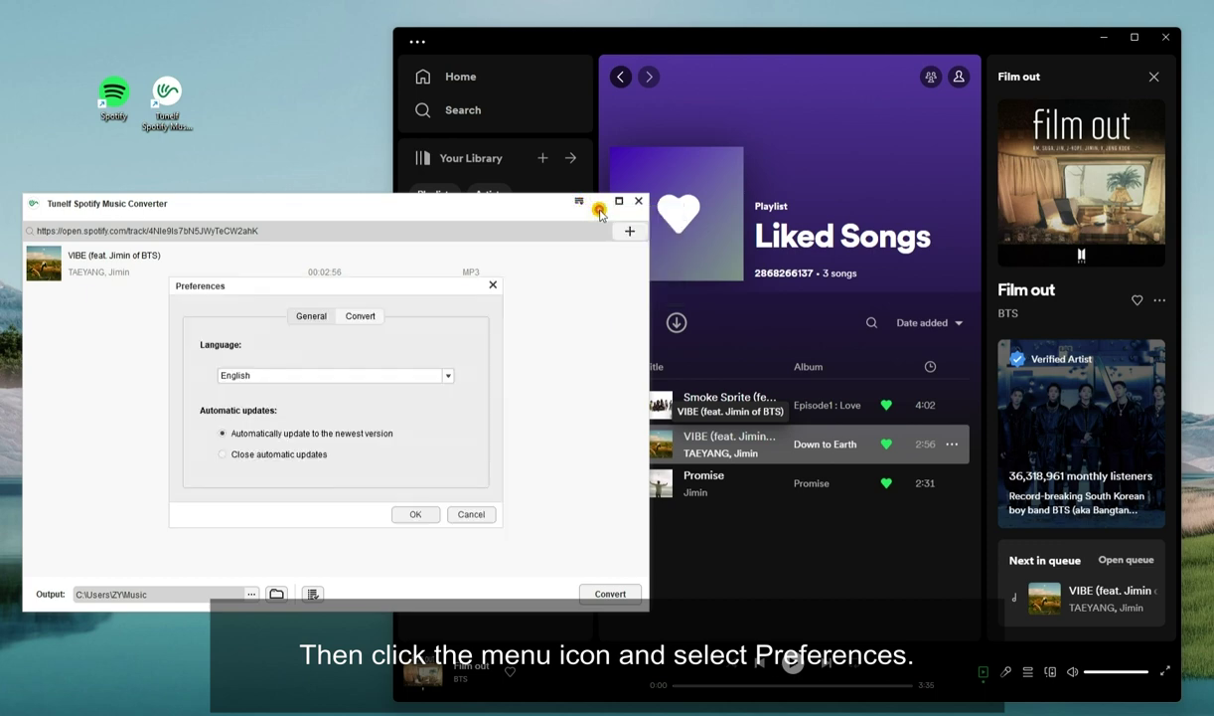
click(373, 318)
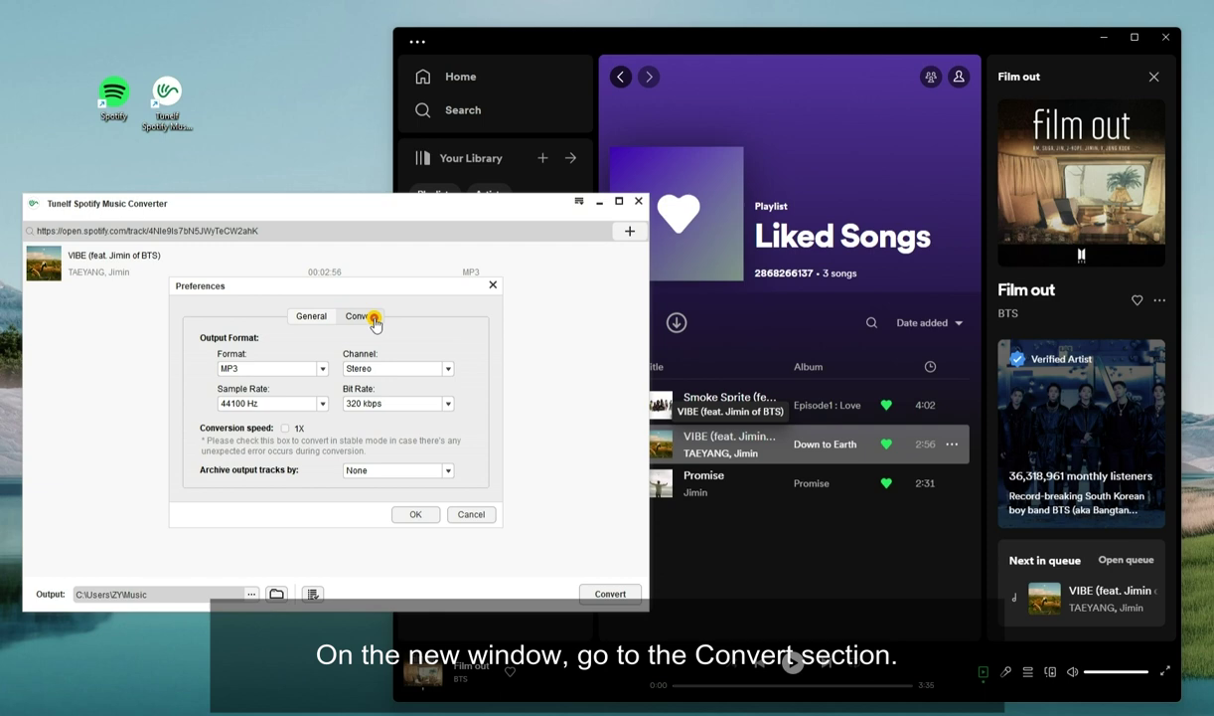
click(322, 370)
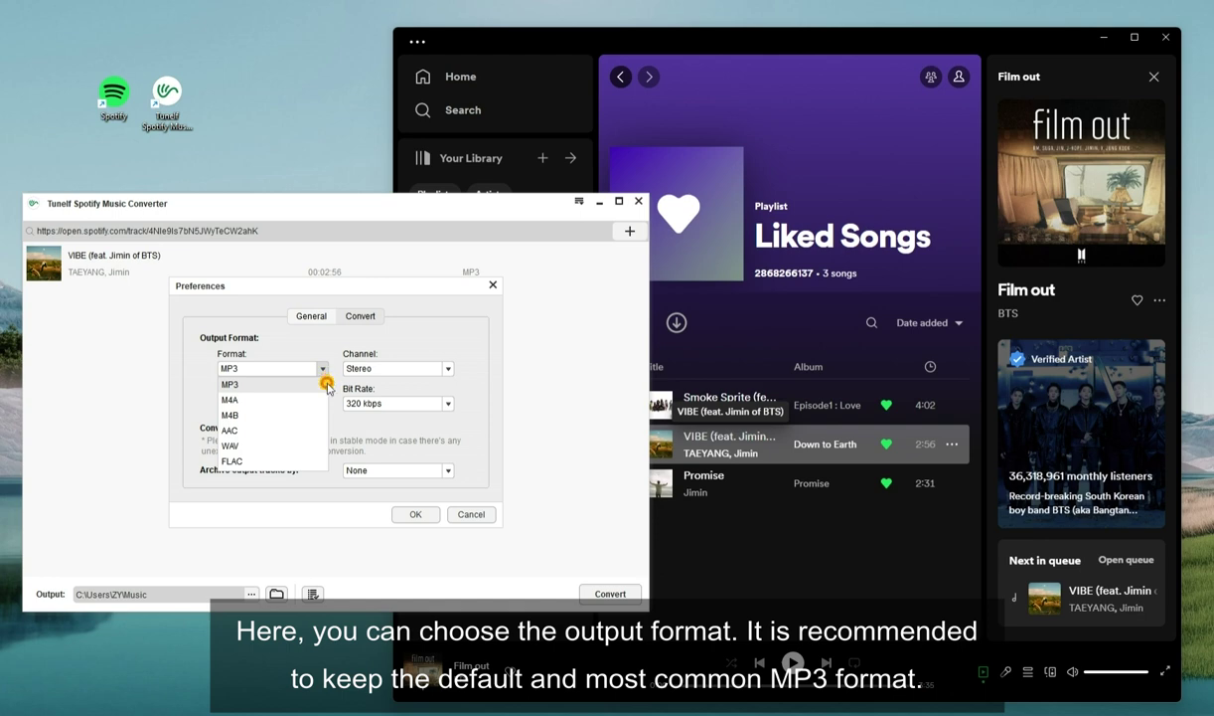
click(448, 370)
click(448, 371)
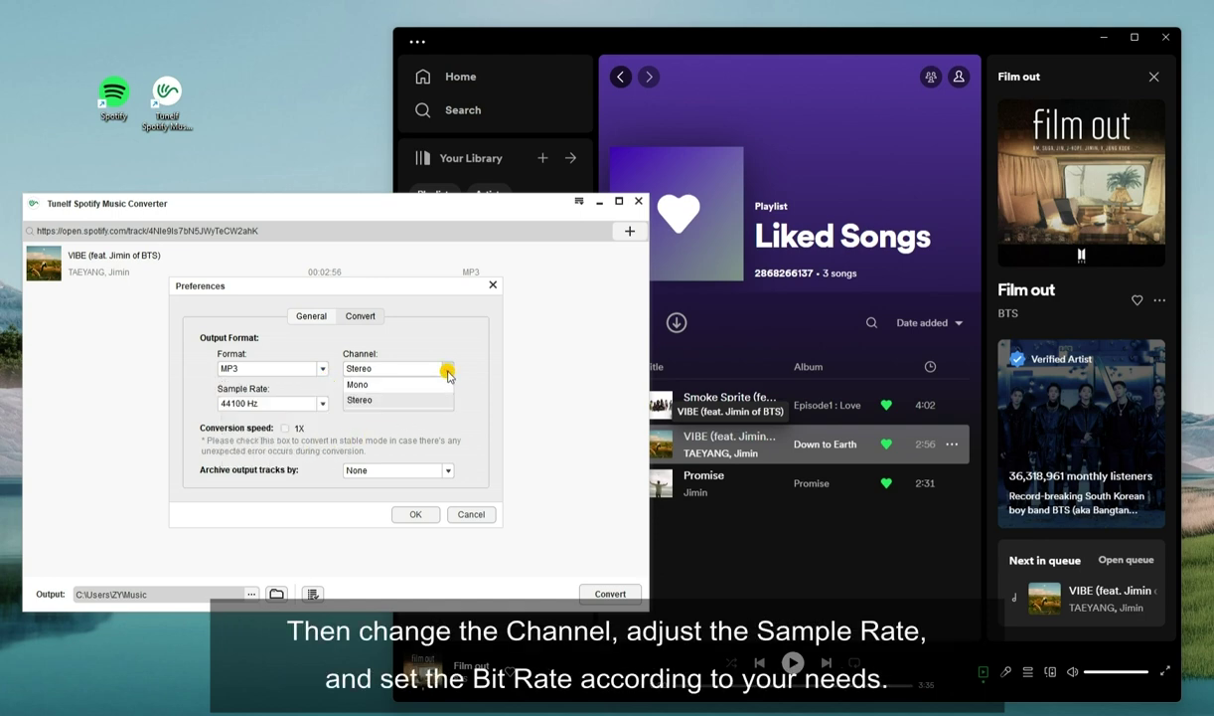
click(320, 406)
click(322, 404)
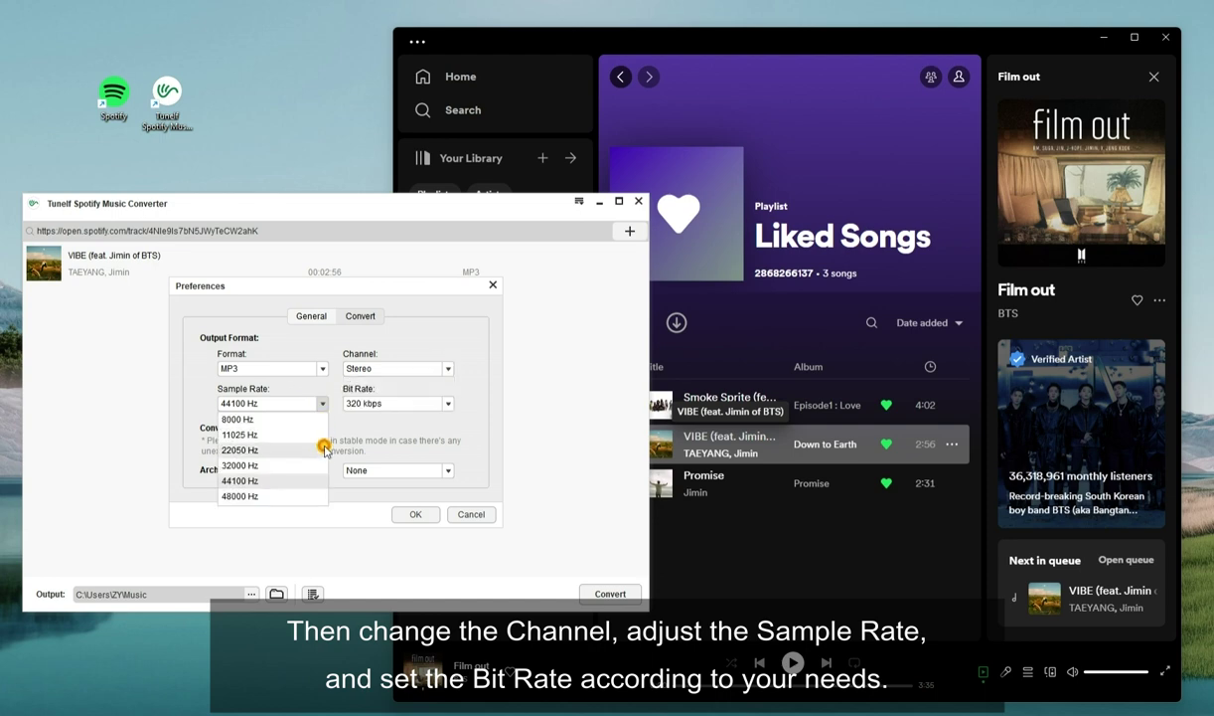
click(314, 477)
click(447, 402)
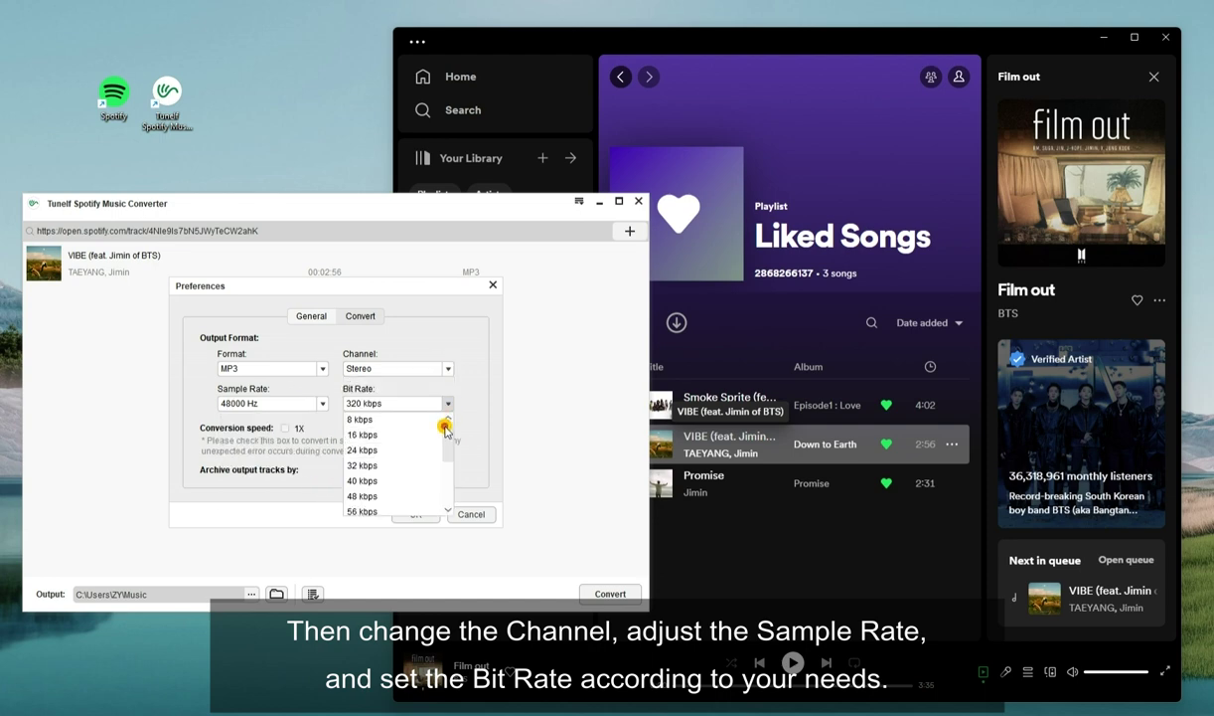
drag(447, 440, 451, 505)
click(407, 502)
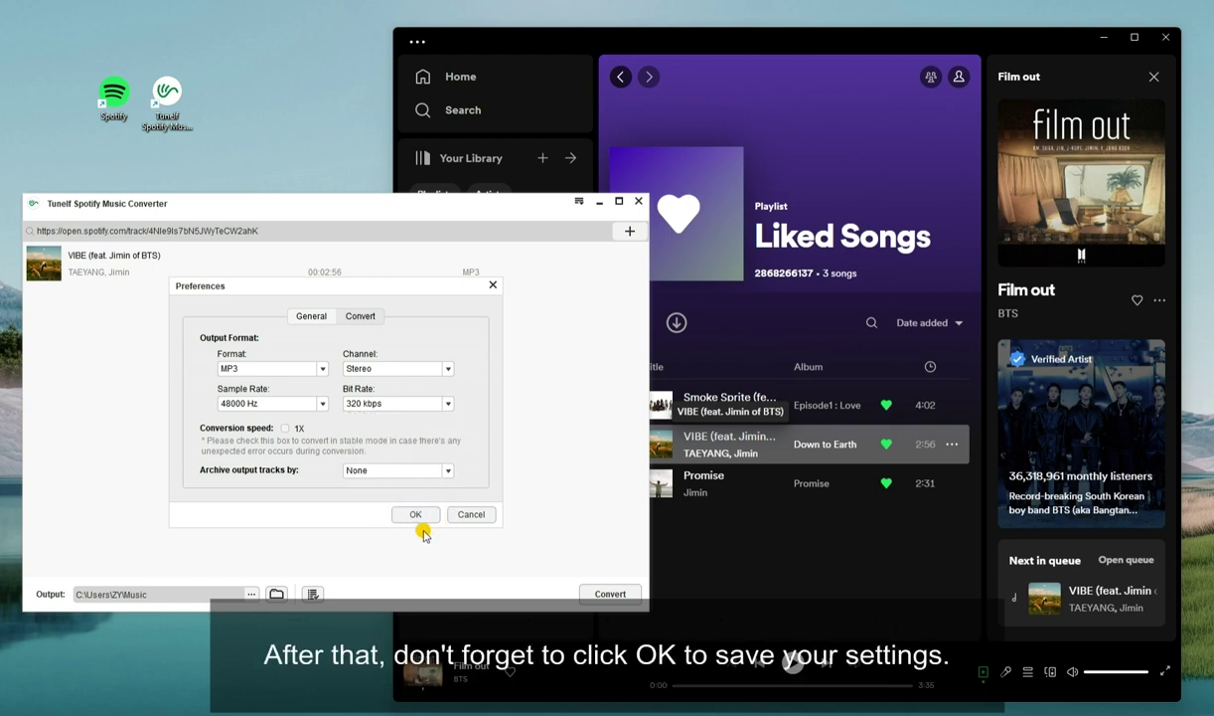
Step: Convert VIBE to MP3 and play VIBE (feat. Jimin of BTS).mp3 from its folder
click(418, 515)
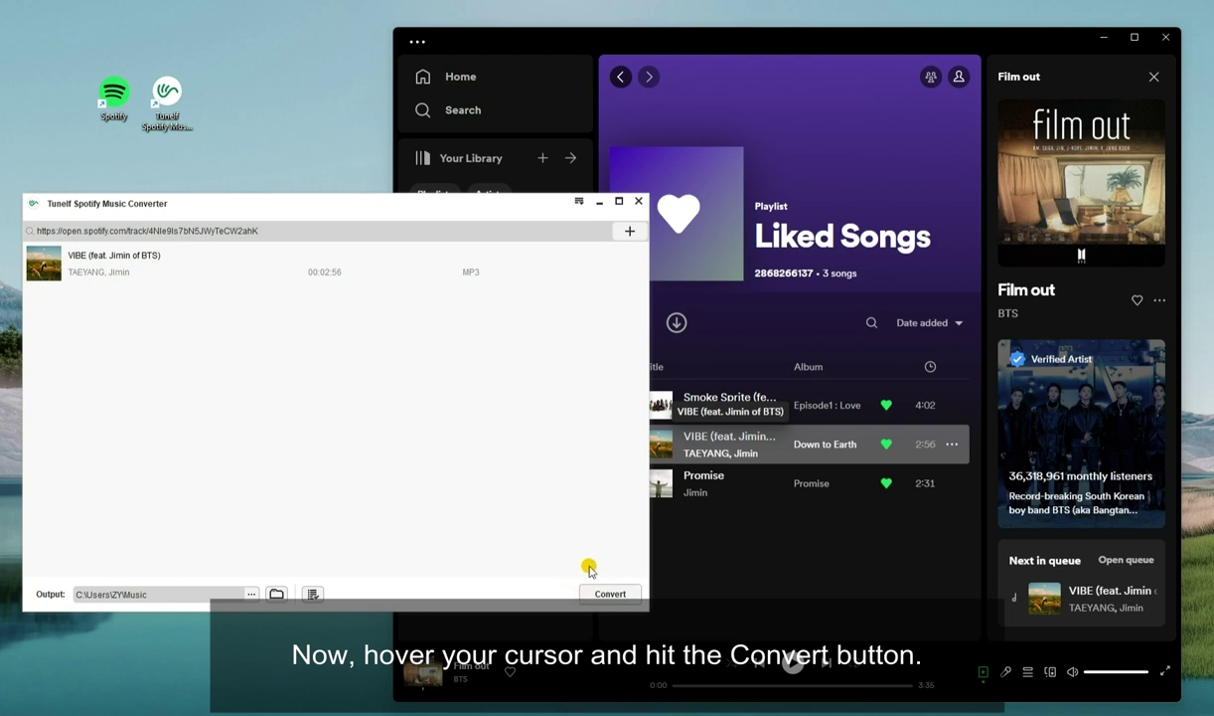
click(628, 596)
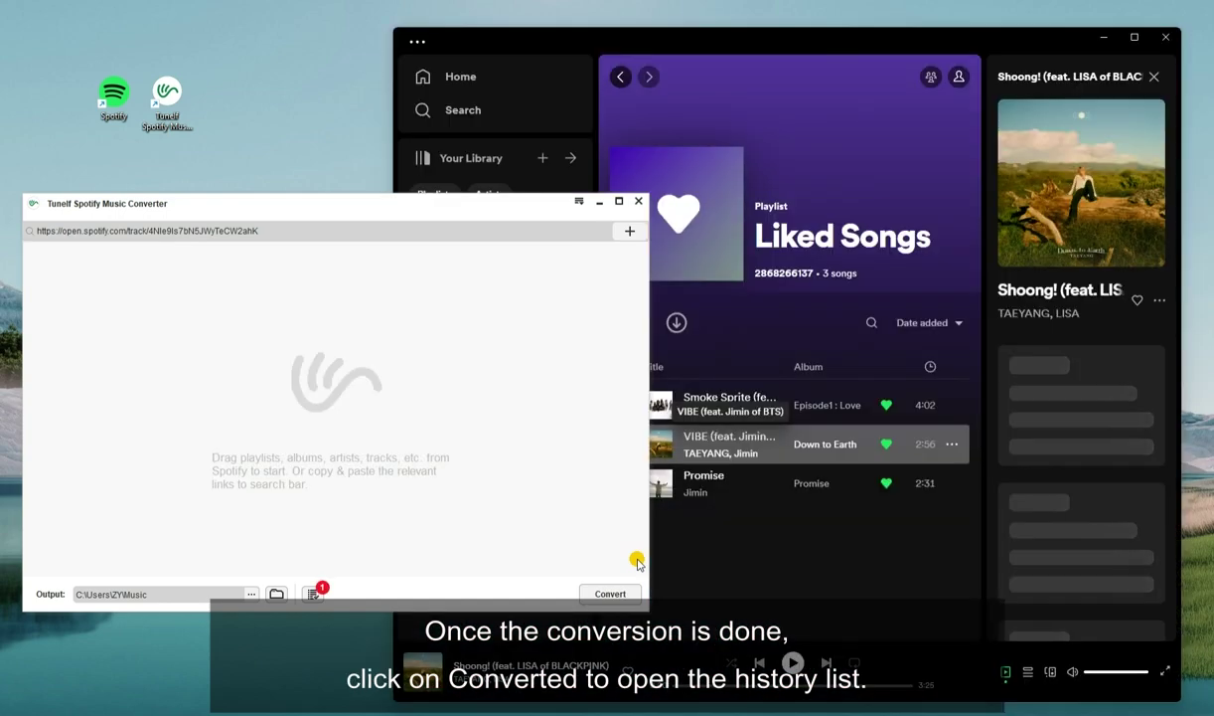
click(313, 597)
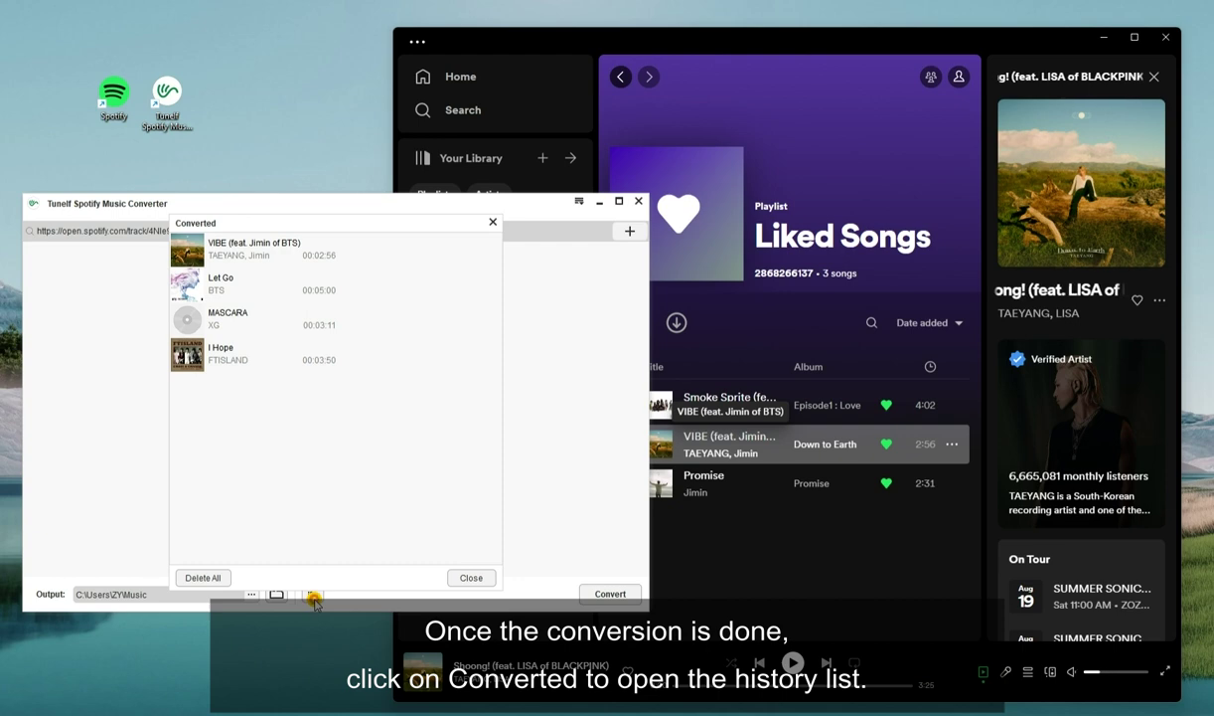
mouse_move(434, 253)
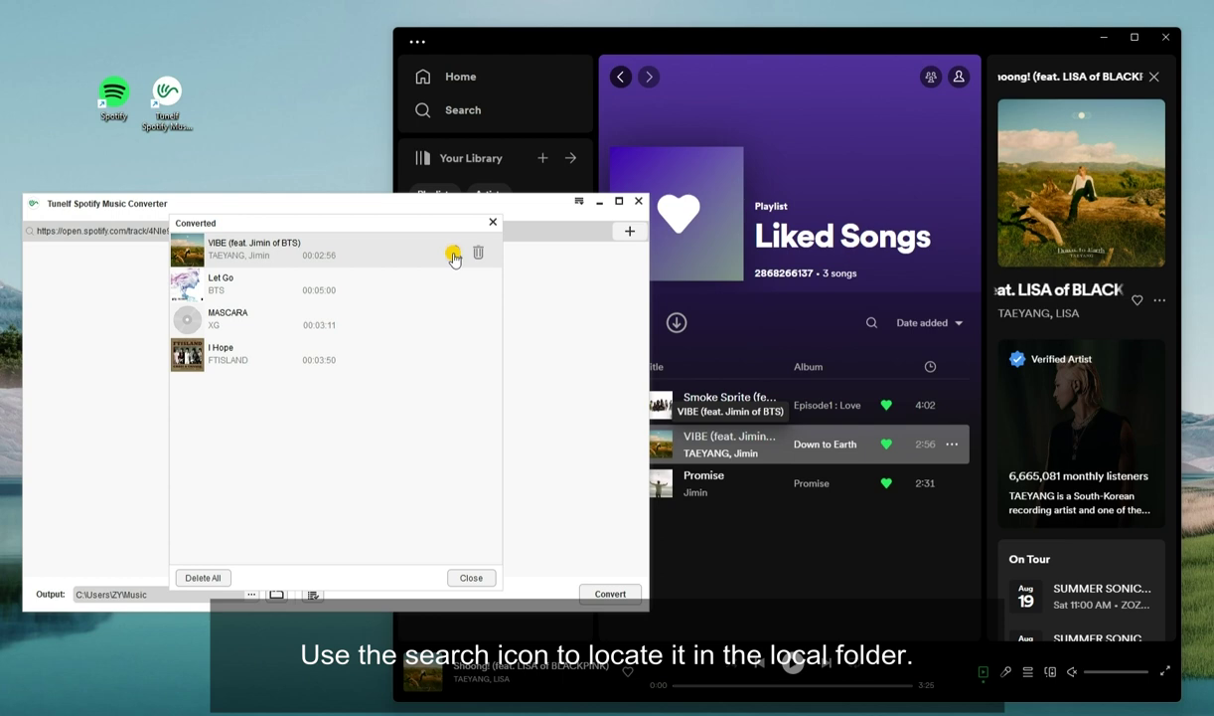
click(453, 256)
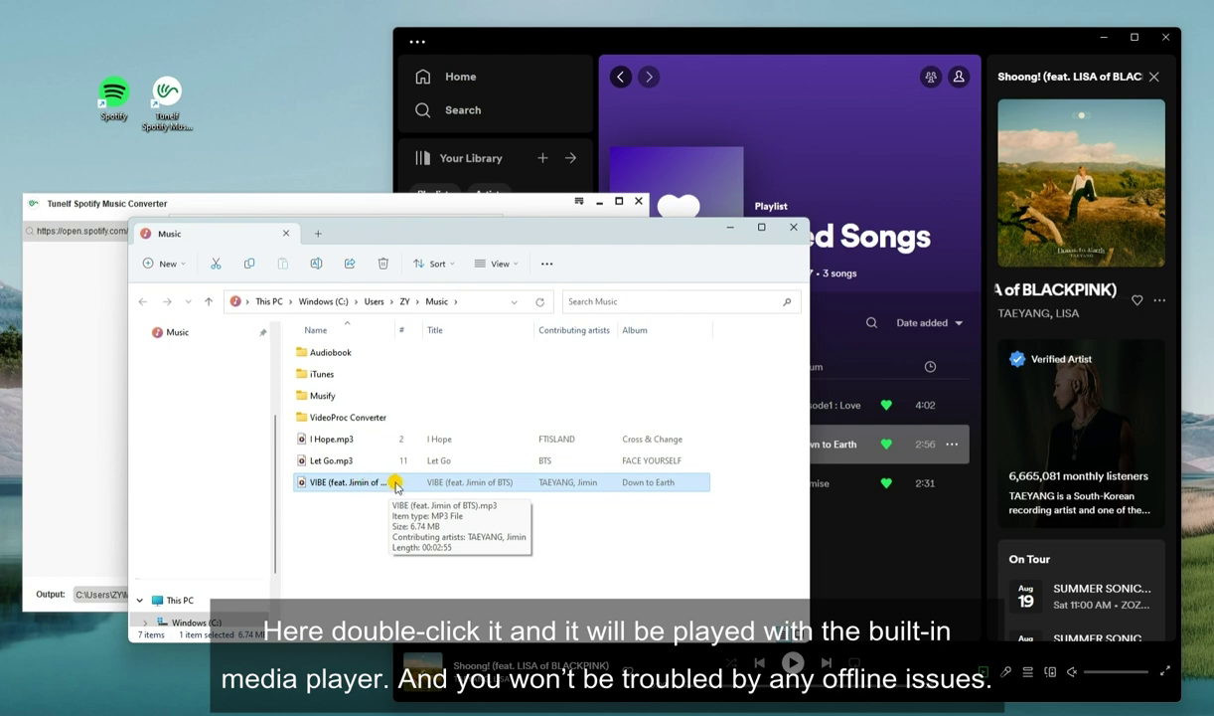
double_click(394, 483)
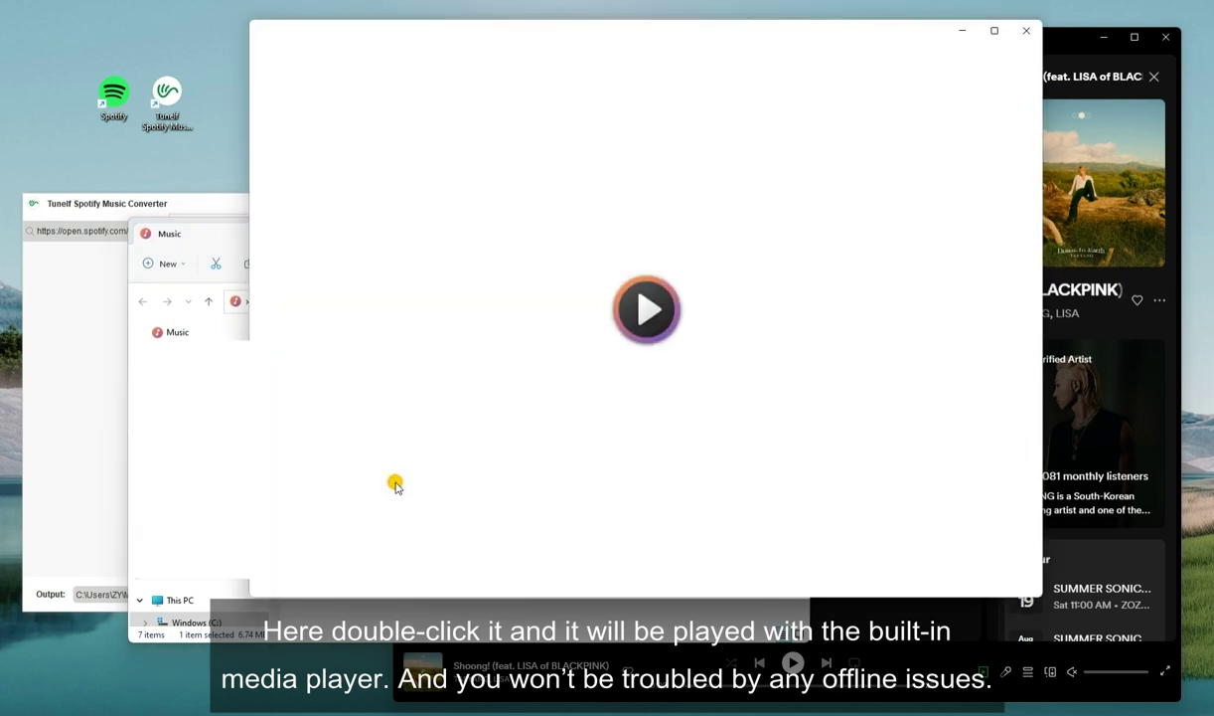